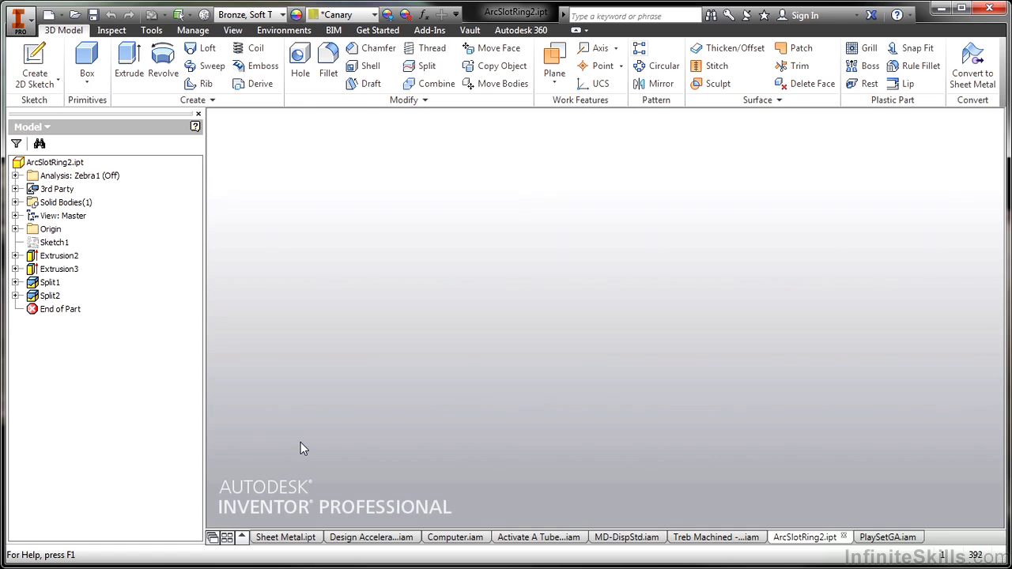
# Bring up Sheet Metal.ipt in a maximized window and create its flat pattern, accepting it despite the interfering plates
pyautogui.click(276, 536)
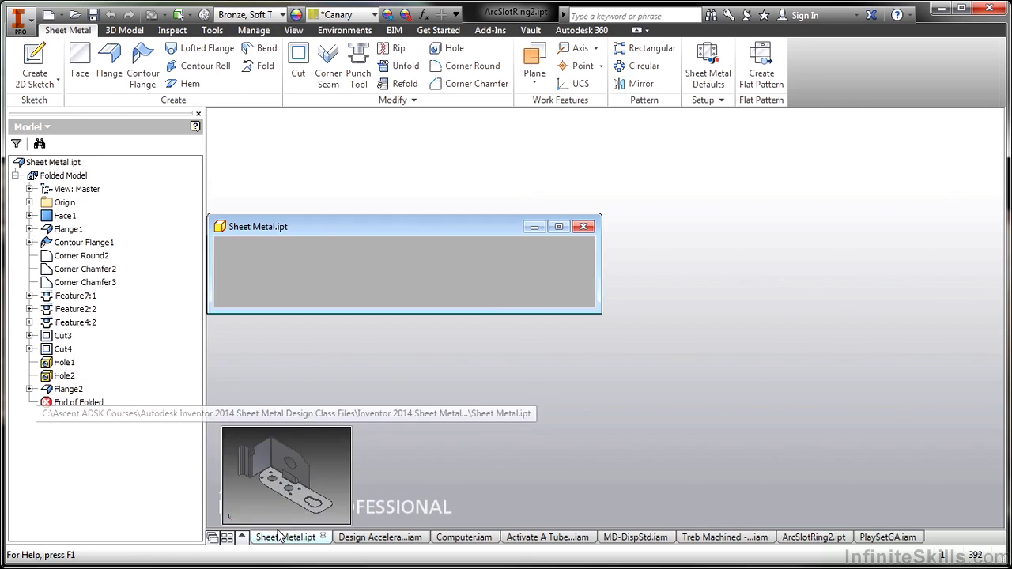
pyautogui.click(558, 227)
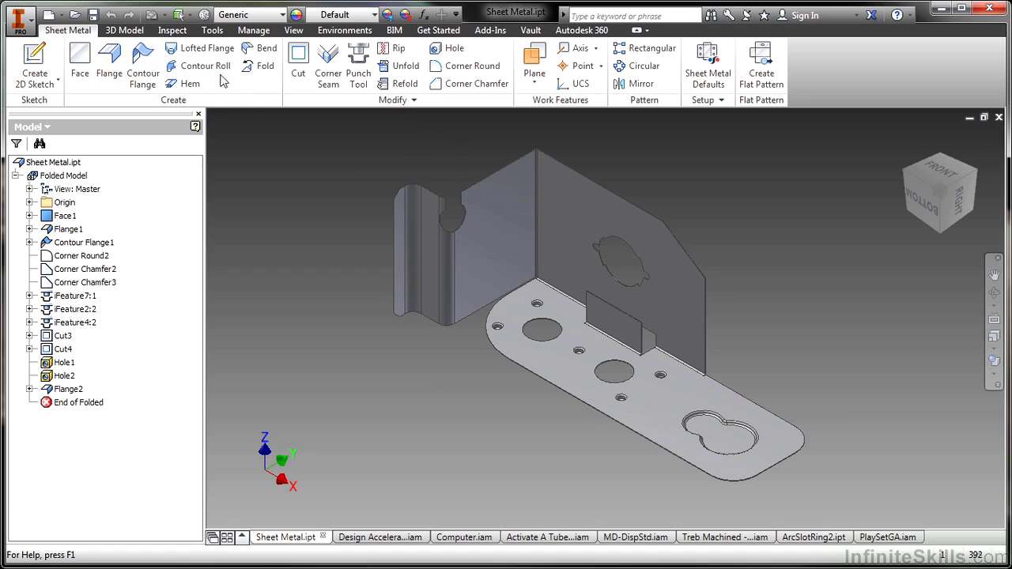
pyautogui.click(751, 72)
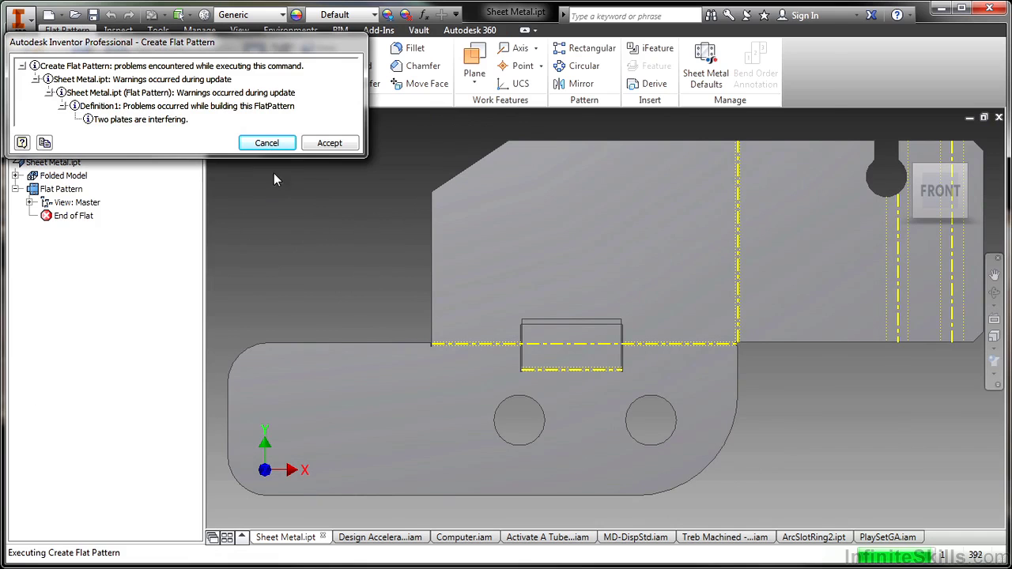
pyautogui.click(323, 145)
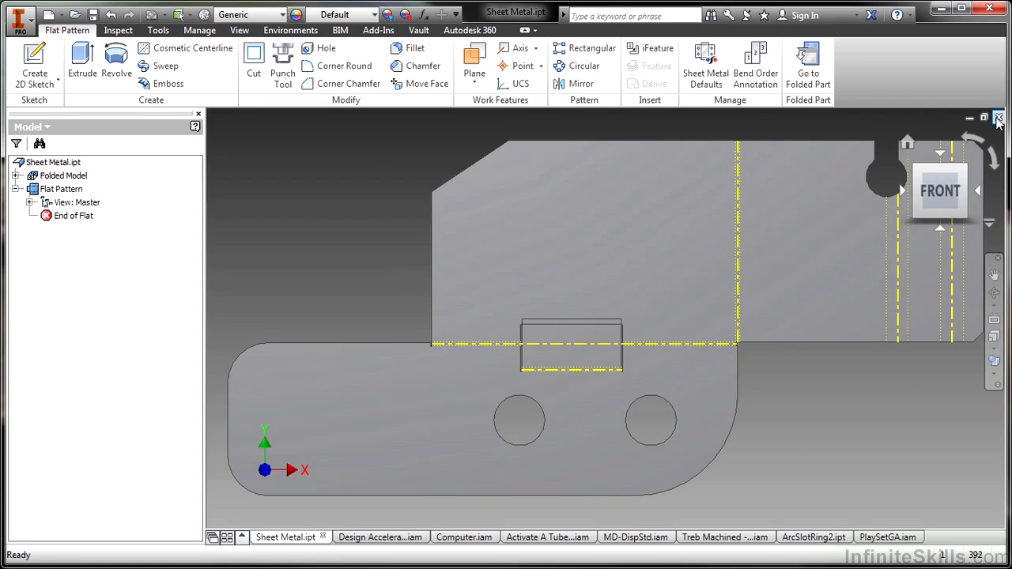
# Close Sheet Metal.ipt without saving the changes
pyautogui.click(999, 117)
pyautogui.click(431, 317)
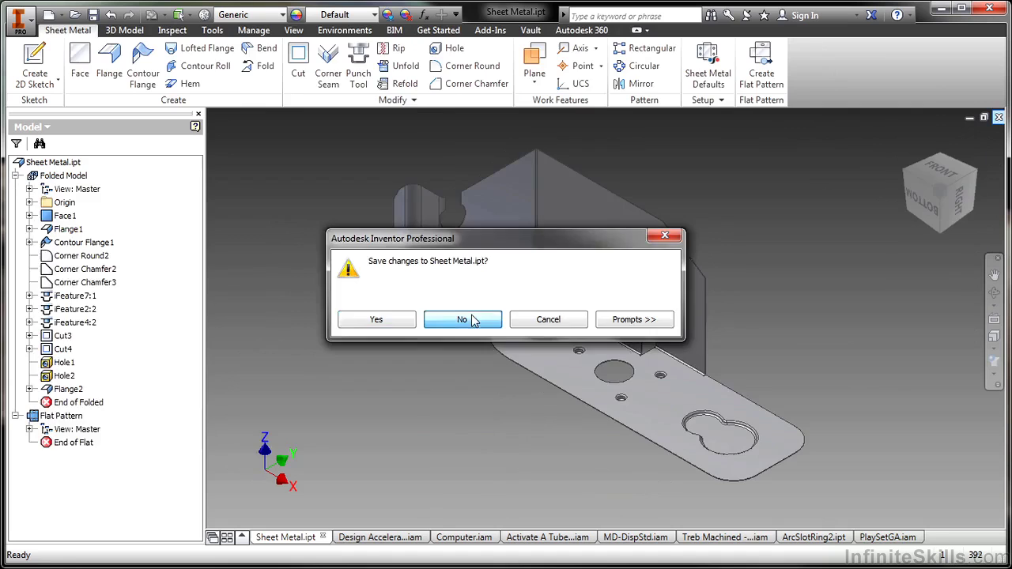
pyautogui.click(452, 320)
# Bring up Design Accelerator.iam and examine the available gear, belt, cam and spline generators
pyautogui.click(273, 538)
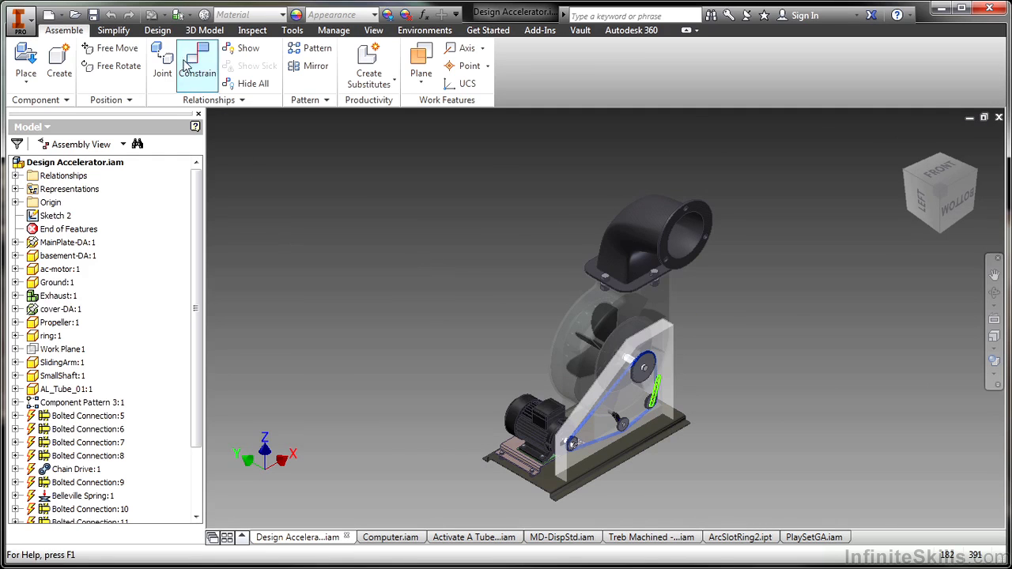
pyautogui.click(157, 31)
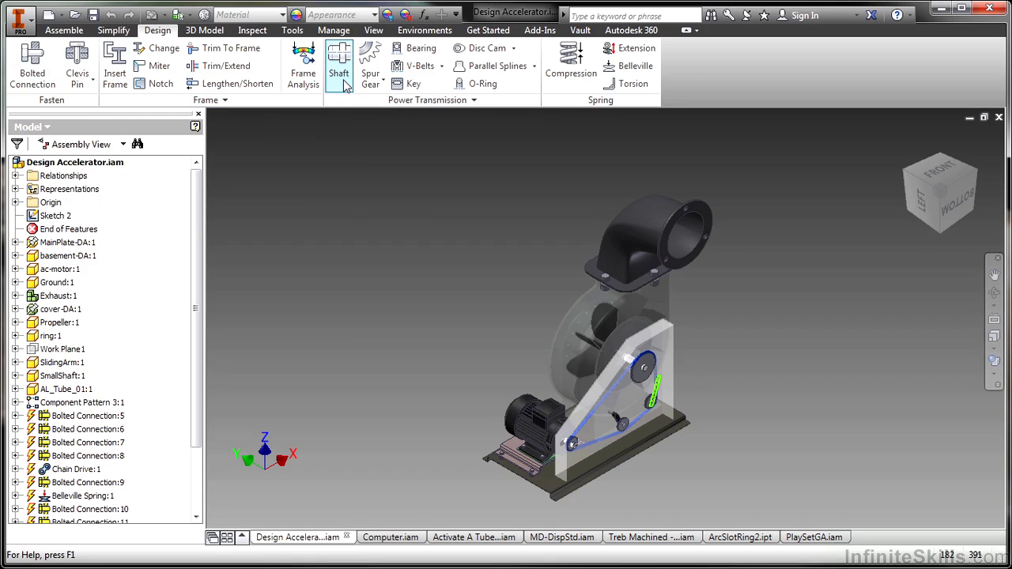
pyautogui.click(372, 79)
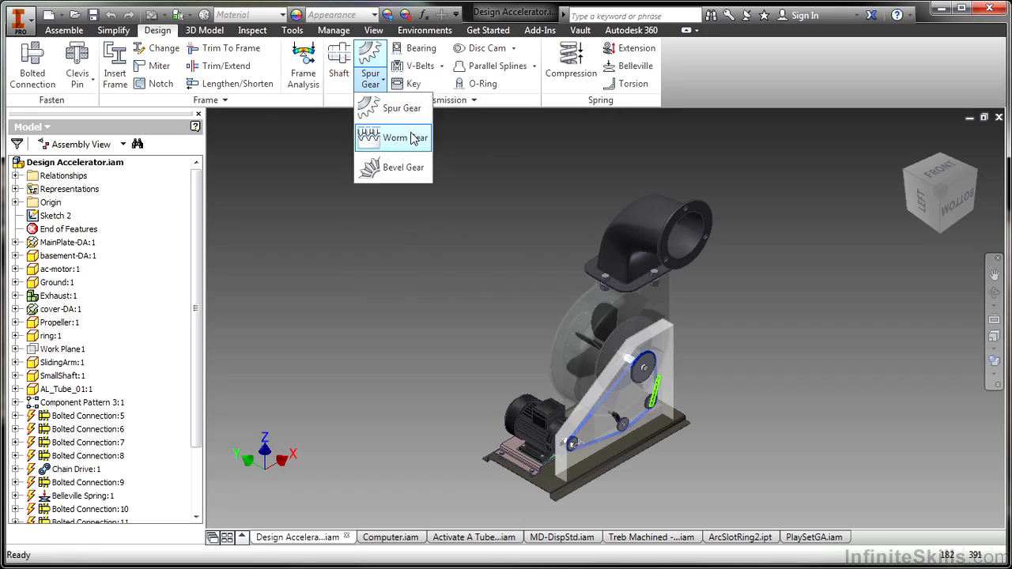
pyautogui.click(441, 66)
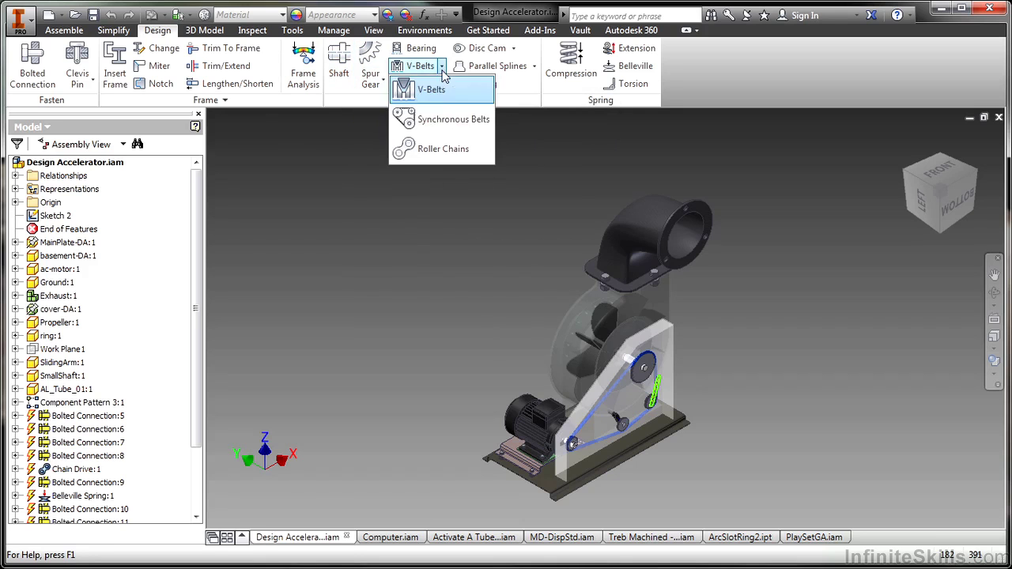
pyautogui.click(403, 227)
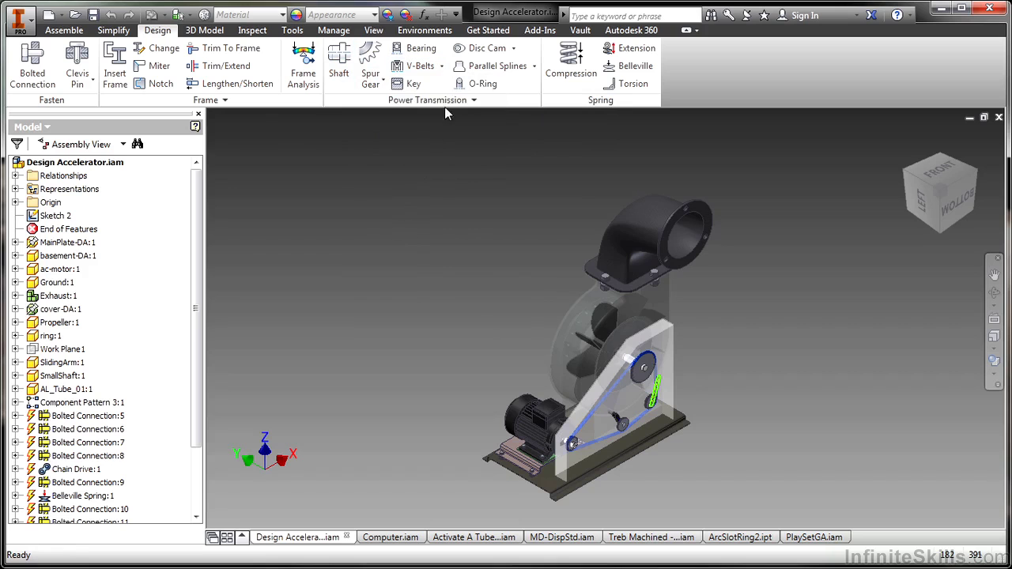
pyautogui.click(513, 48)
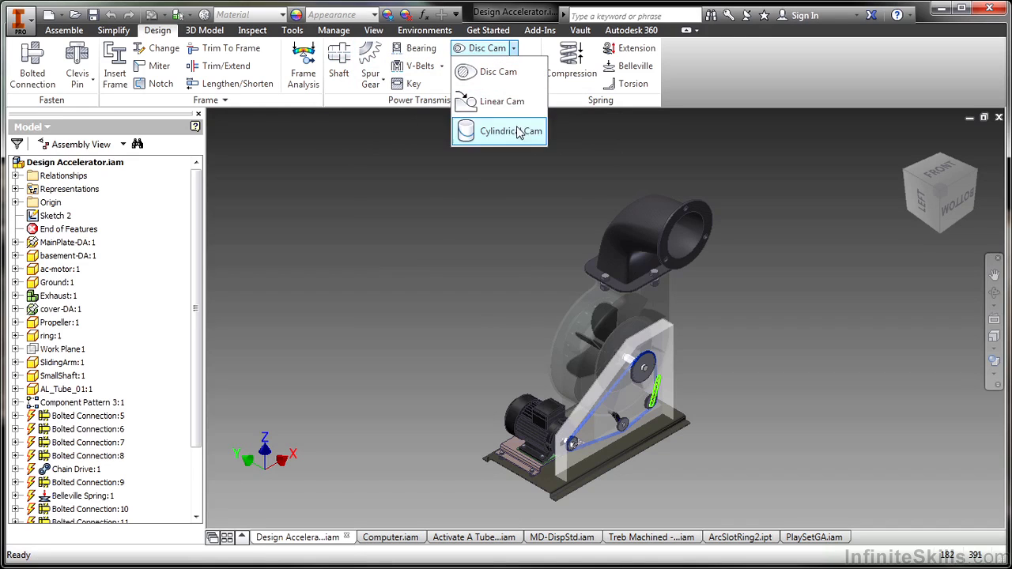
pyautogui.click(377, 223)
pyautogui.click(534, 68)
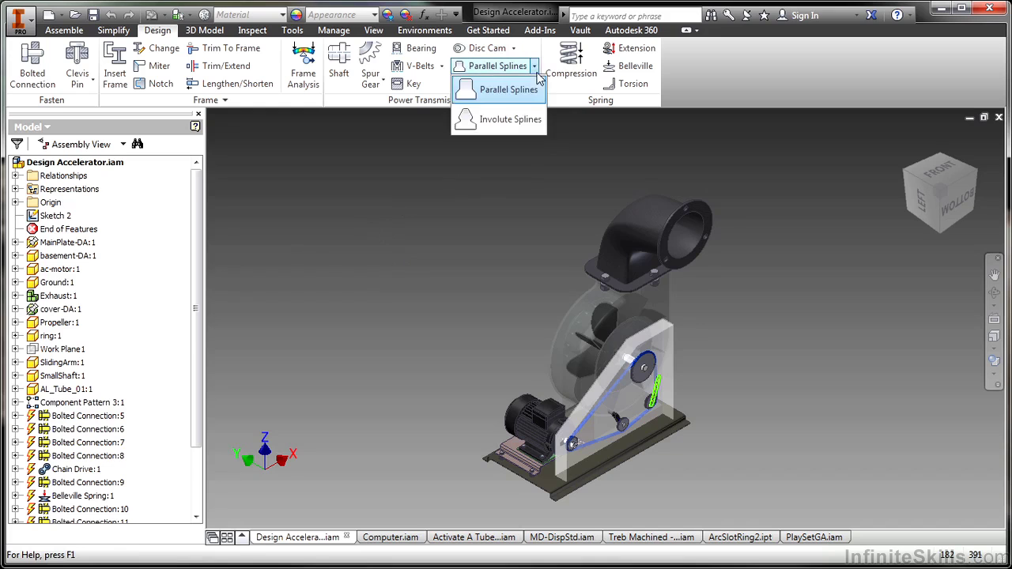
pyautogui.click(436, 147)
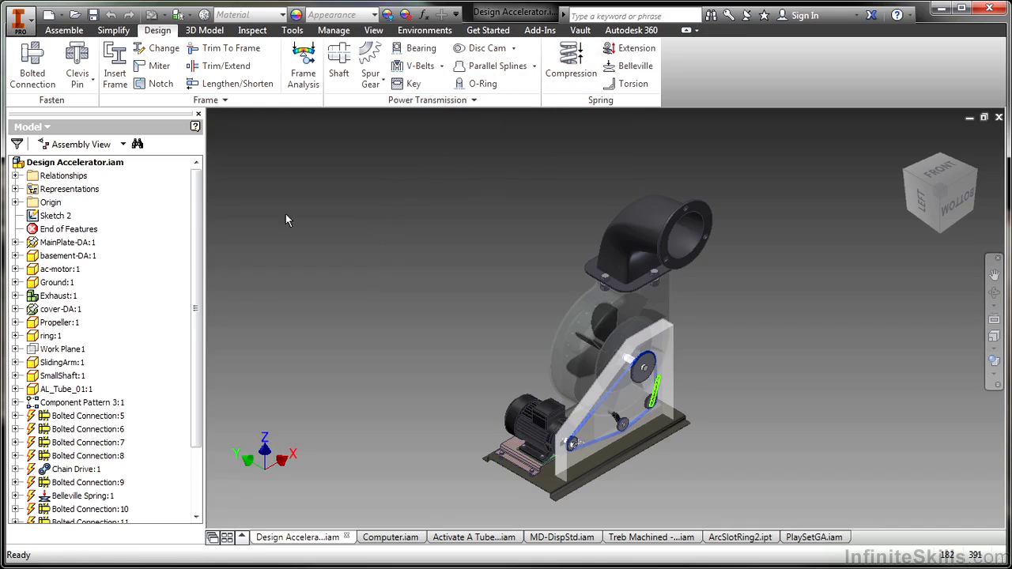
# Open the Shaft:2 component in the Shaft Component Generator and view it from the fan side of the assembly
pyautogui.scroll(-3, 95, 355)
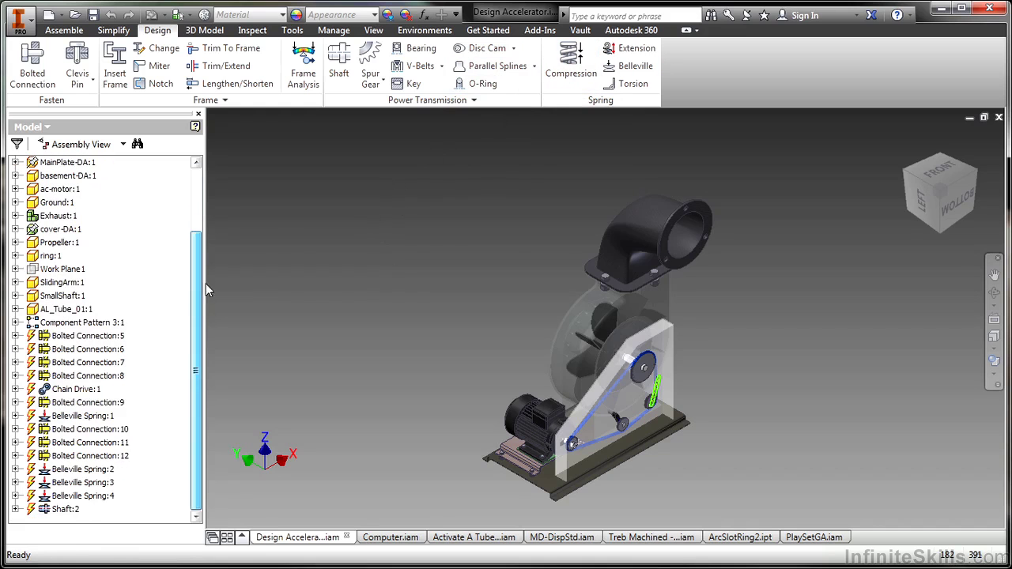
pyautogui.rightClick(67, 512)
pyautogui.click(147, 209)
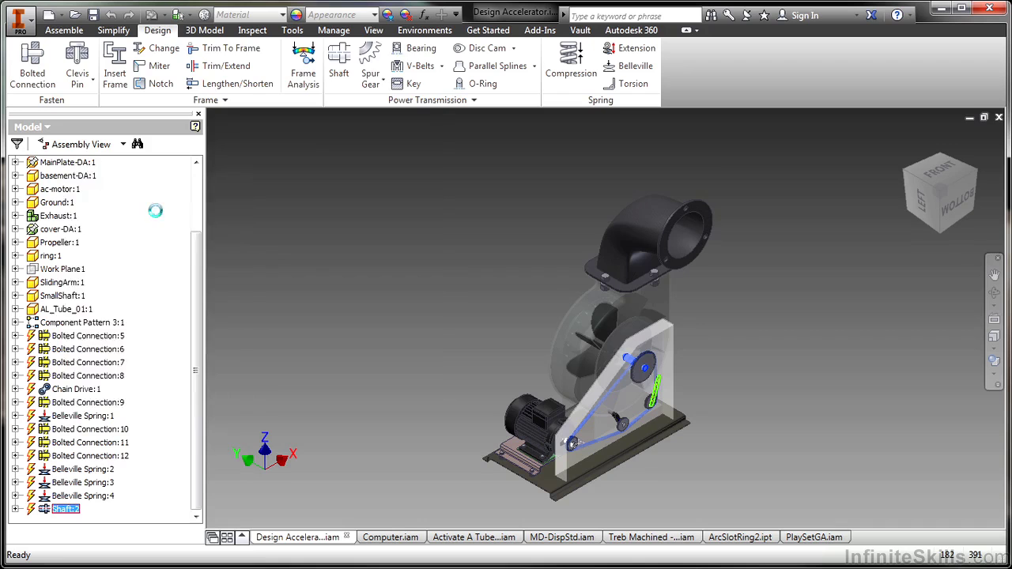
pyautogui.scroll(-5, 678, 514)
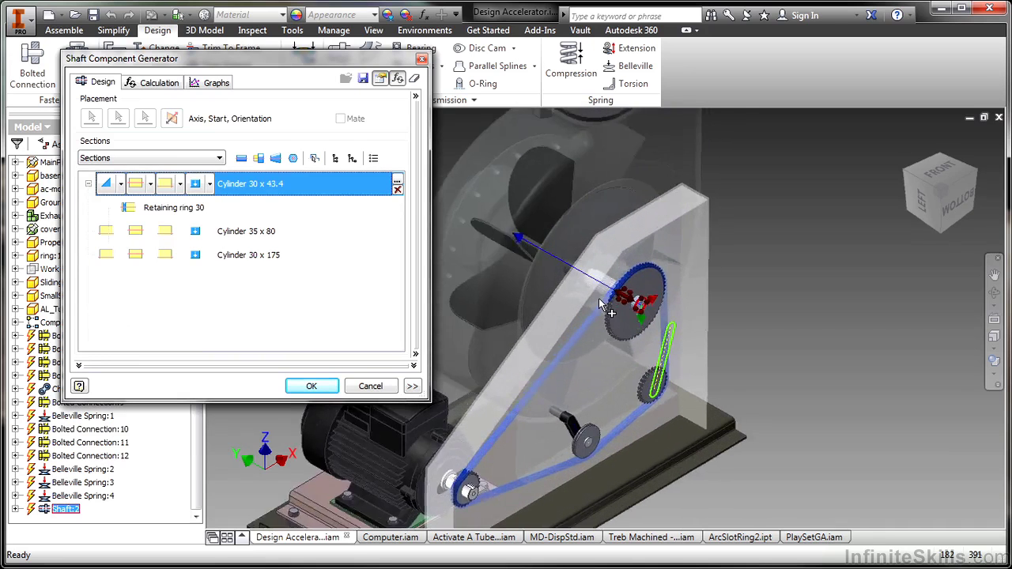
pyautogui.keyDown('shift'); pyautogui.moveTo(598, 298); pyautogui.dragTo(727, 317, button='middle'); pyautogui.keyUp('shift')
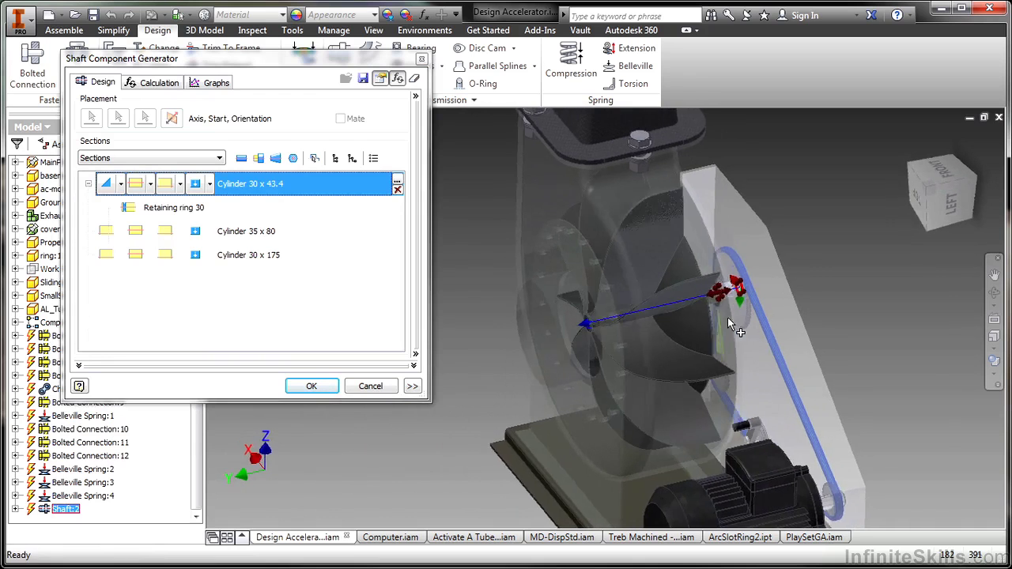
# Examine where the shaft's retaining ring, Cylinder 35 x 80 and Cylinder 30 x 175 sections lie on the model
pyautogui.click(154, 207)
pyautogui.click(162, 230)
pyautogui.click(167, 256)
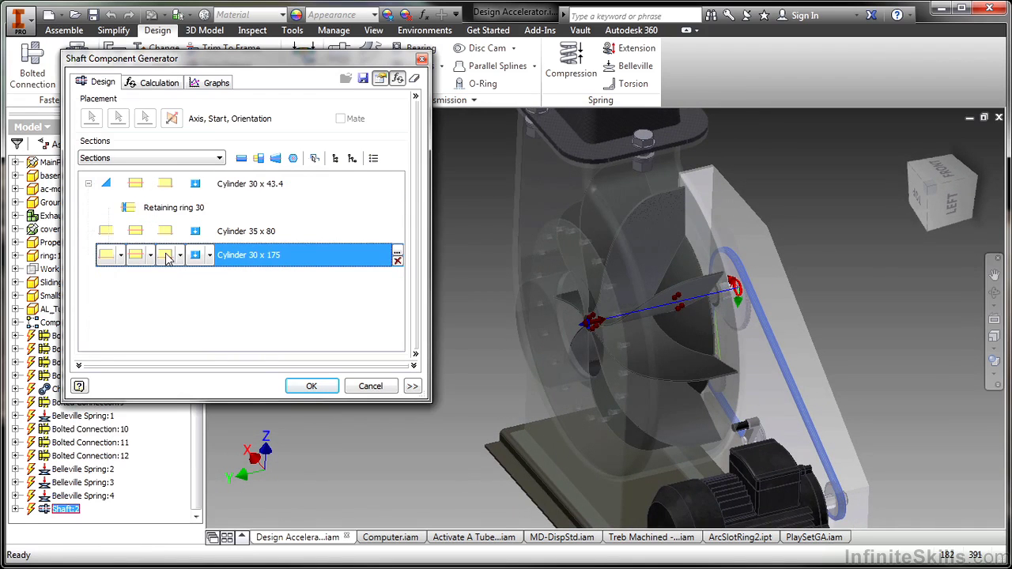
pyautogui.scroll(5, 623, 318)
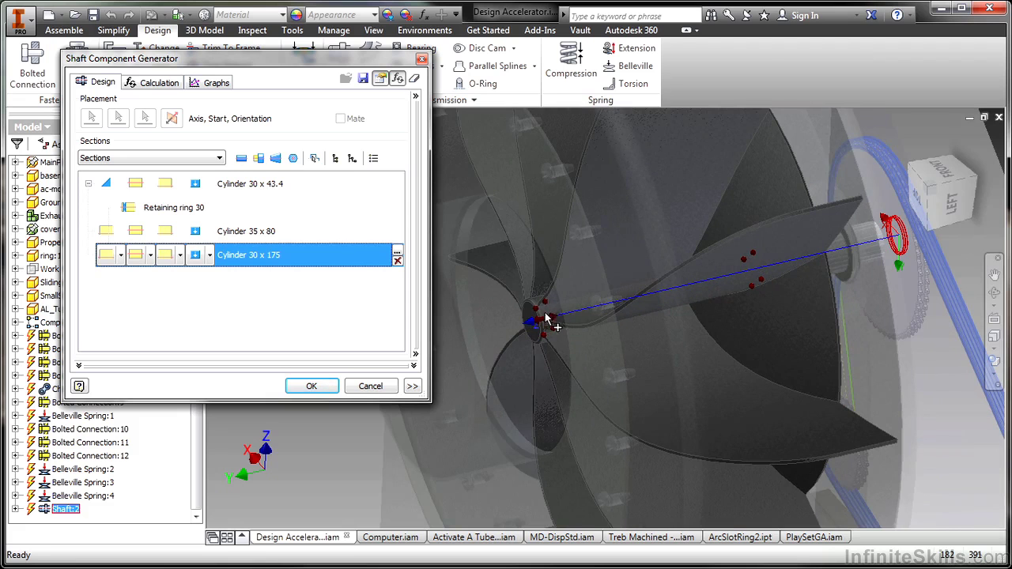
pyautogui.keyDown('shift'); pyautogui.moveTo(553, 317); pyautogui.dragTo(609, 330, button='middle'); pyautogui.keyUp('shift')
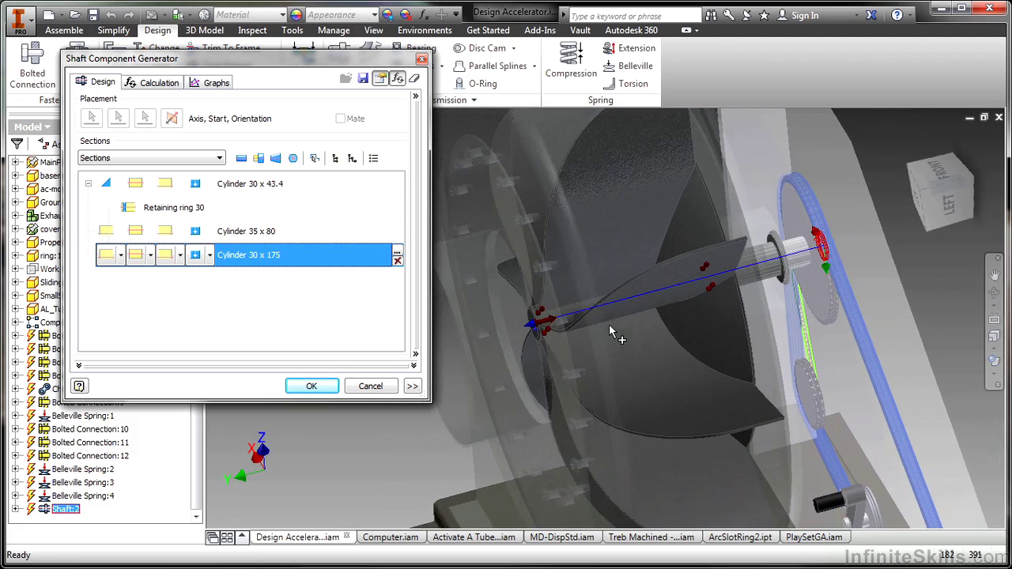
# Review the shaft's calculation data, including loads and supports, and its graphs in the Shaft Component Generator
pyautogui.click(169, 88)
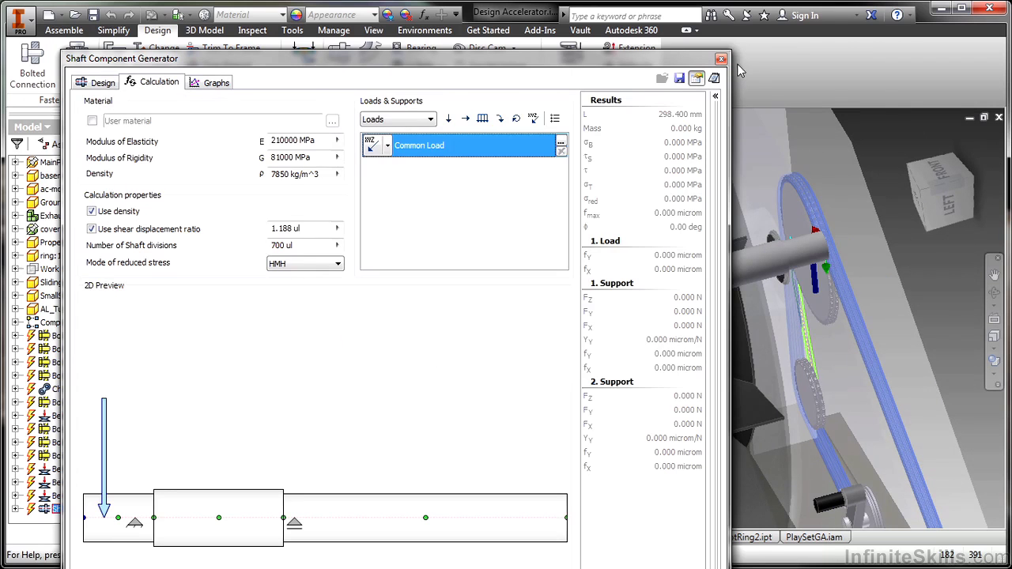
pyautogui.moveTo(728, 53); pyautogui.dragTo(555, 55)
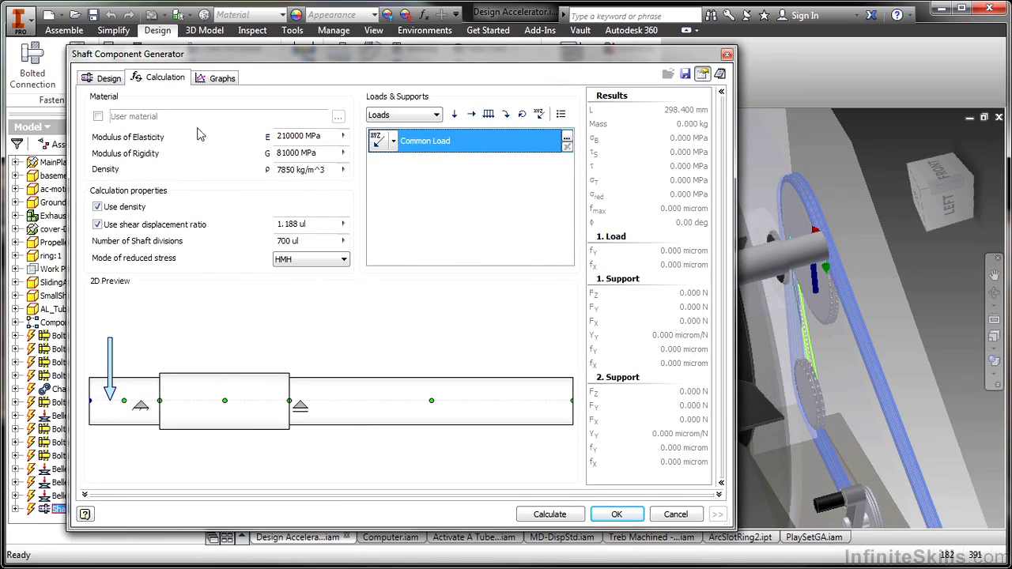
pyautogui.click(220, 78)
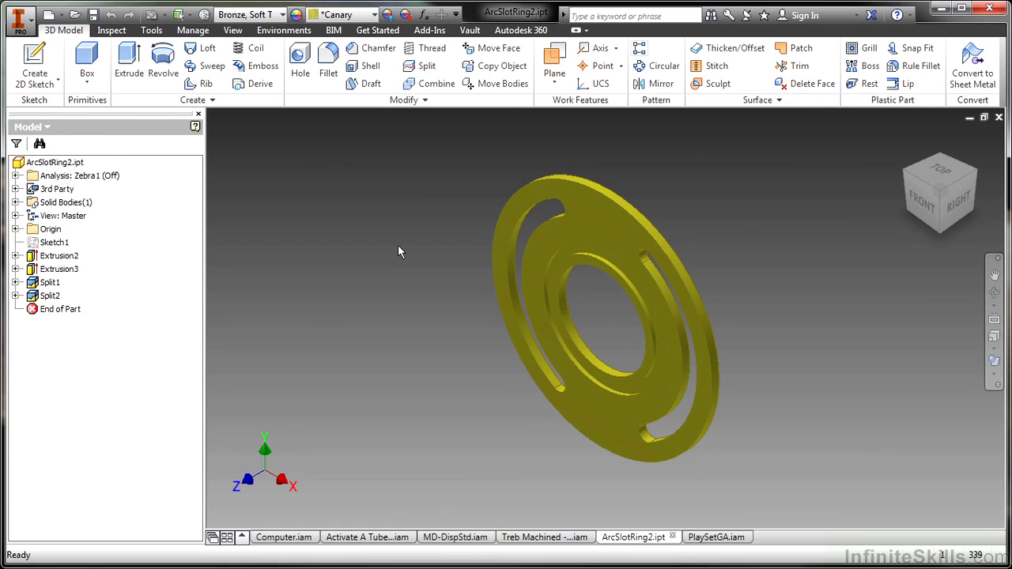
# Enter the Stress Analysis environment for ArcSlotRing2.ipt and run Simulation:1
pyautogui.click(286, 31)
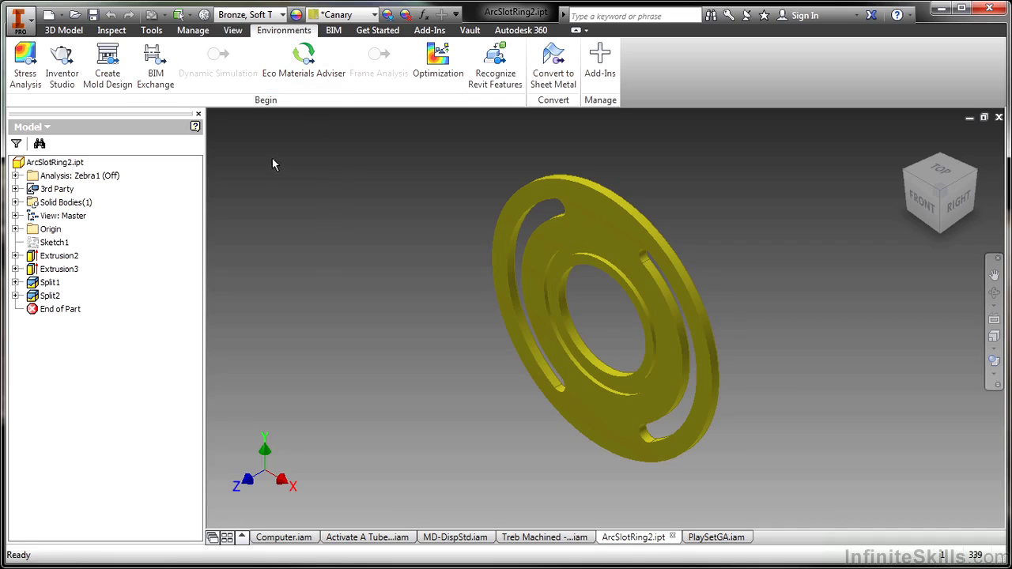
pyautogui.click(30, 82)
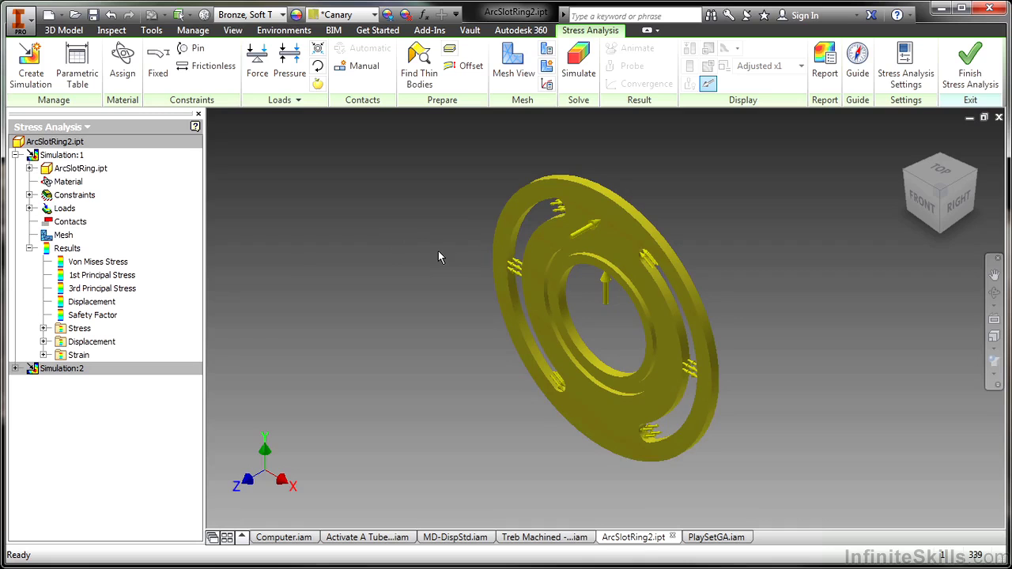
pyautogui.click(578, 64)
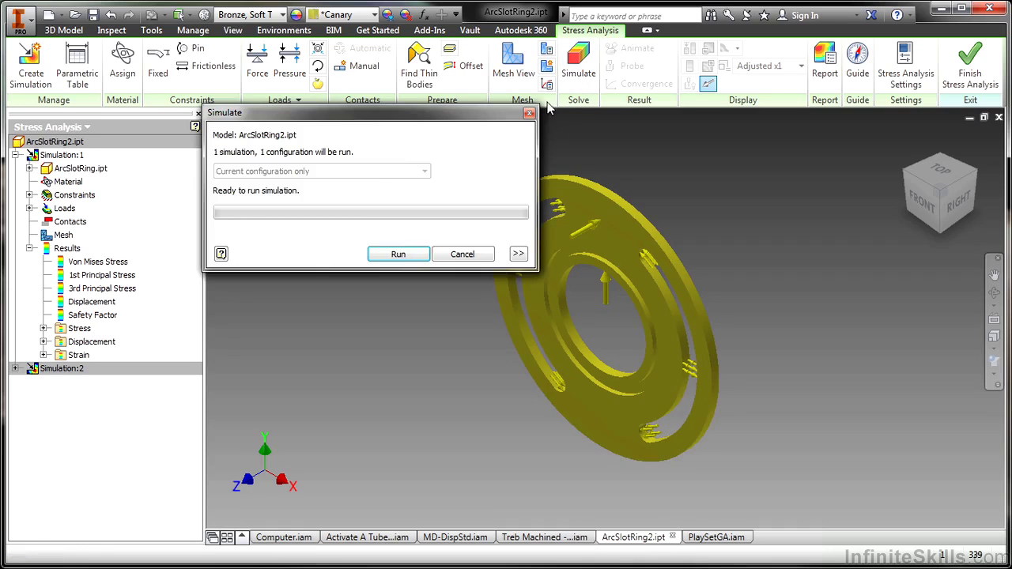
pyautogui.click(389, 253)
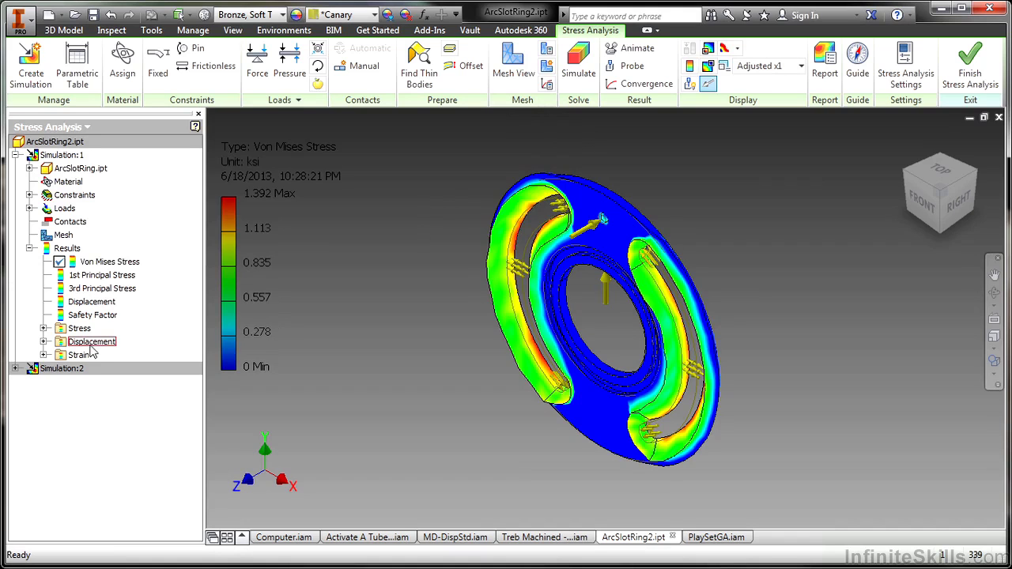
# Expand the directional displacement results and play the Von Mises stress animation, closing it when viewed
pyautogui.click(44, 342)
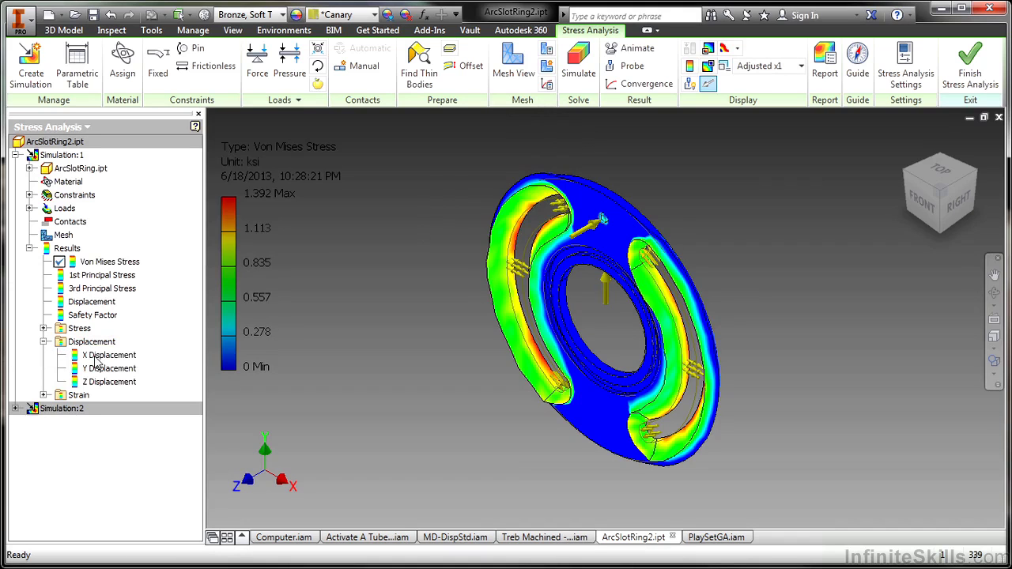
pyautogui.click(628, 52)
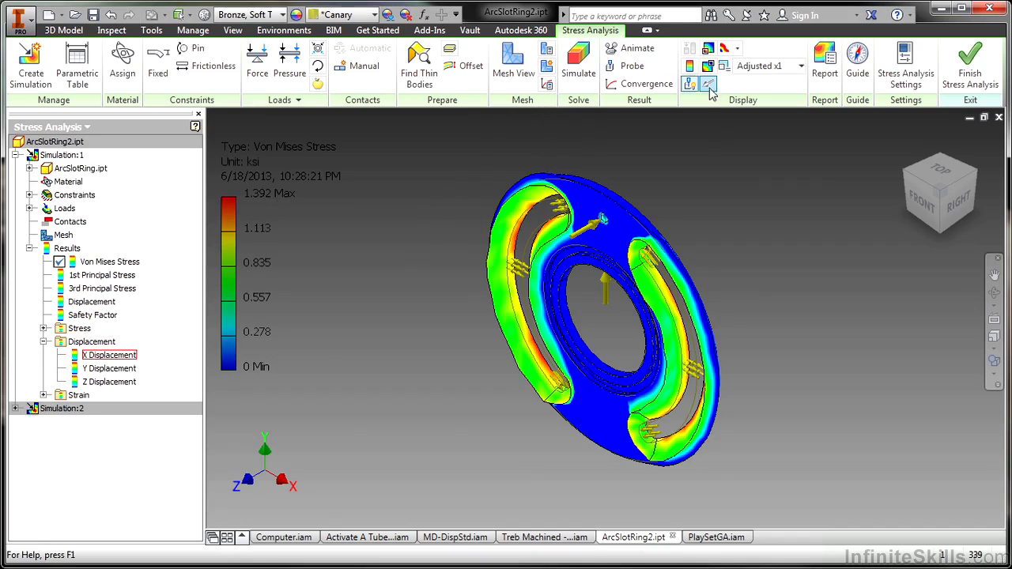
pyautogui.click(304, 162)
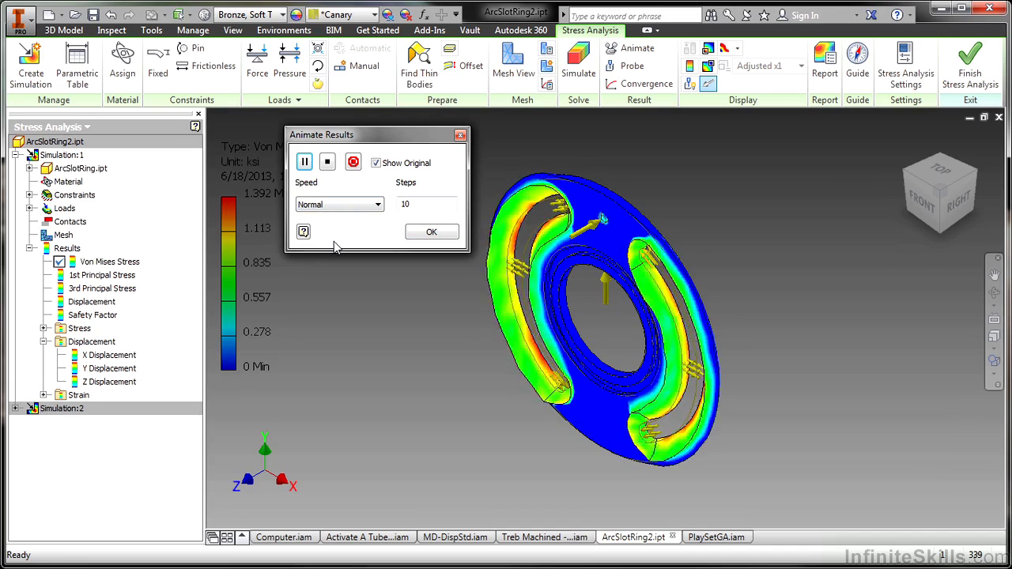
pyautogui.click(429, 233)
# Display the overall Displacement result on the ring and set the displacement scale to Actual
pyautogui.click(84, 304)
pyautogui.doubleClick(84, 306)
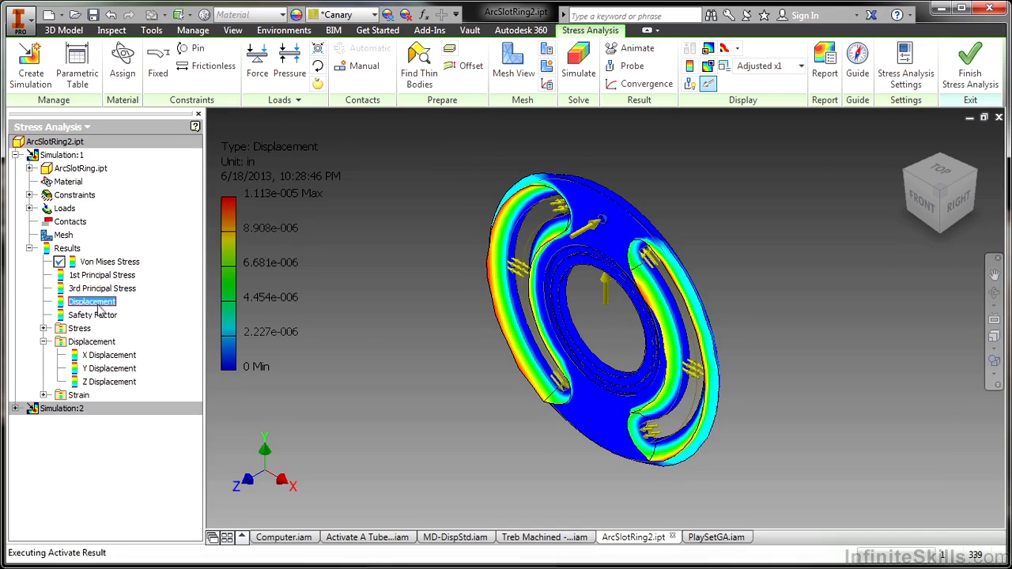
pyautogui.click(799, 66)
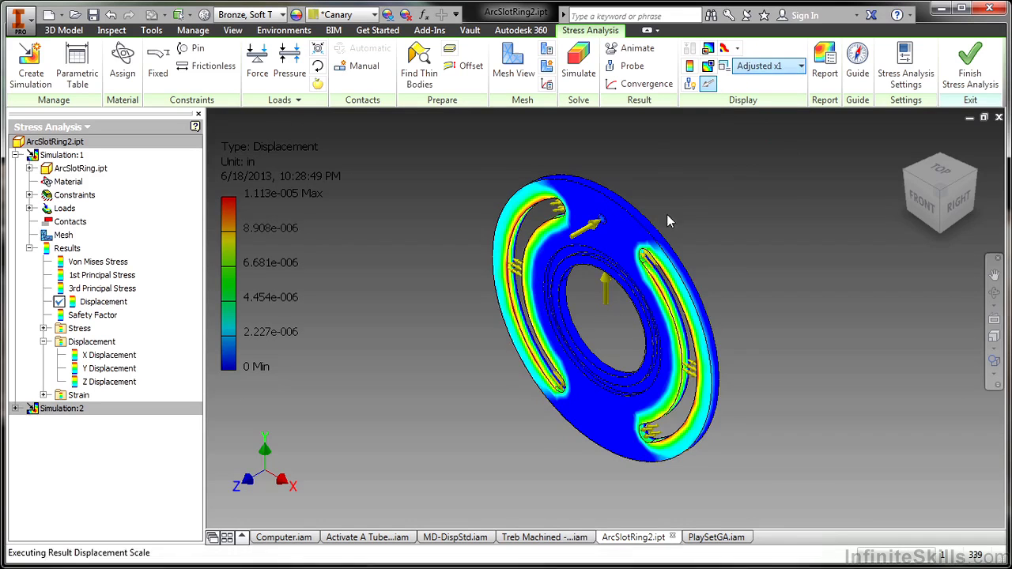
# Play the displacement animation at actual scale near the ring's arc slot, closing it when viewed
pyautogui.scroll(-5, 666, 214)
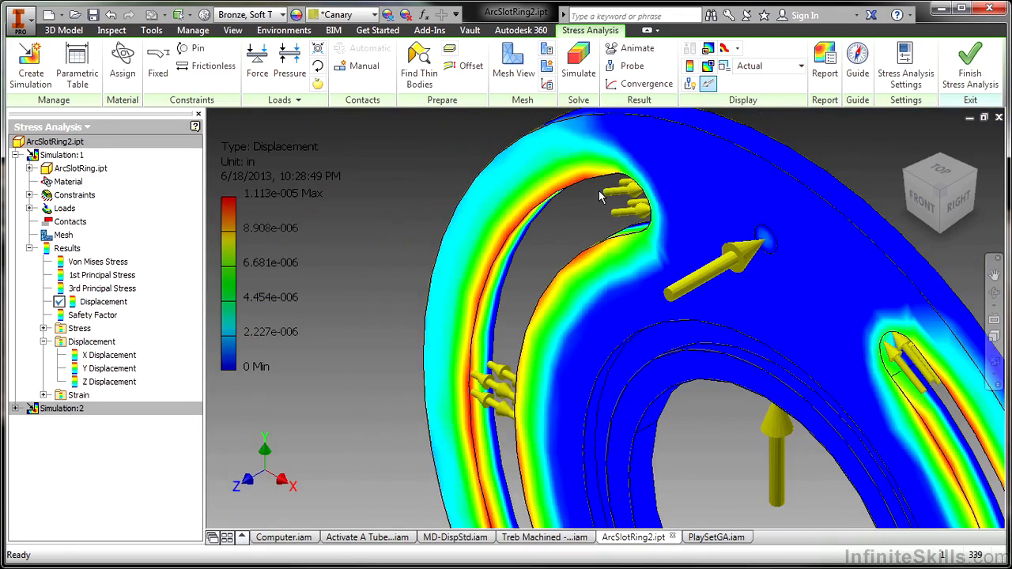
pyautogui.click(630, 50)
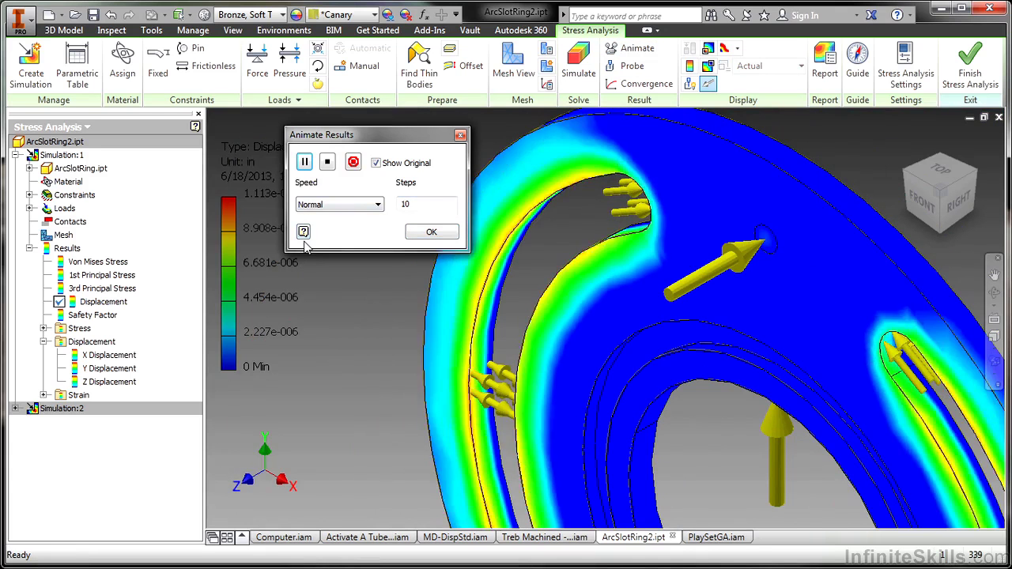
pyautogui.click(419, 232)
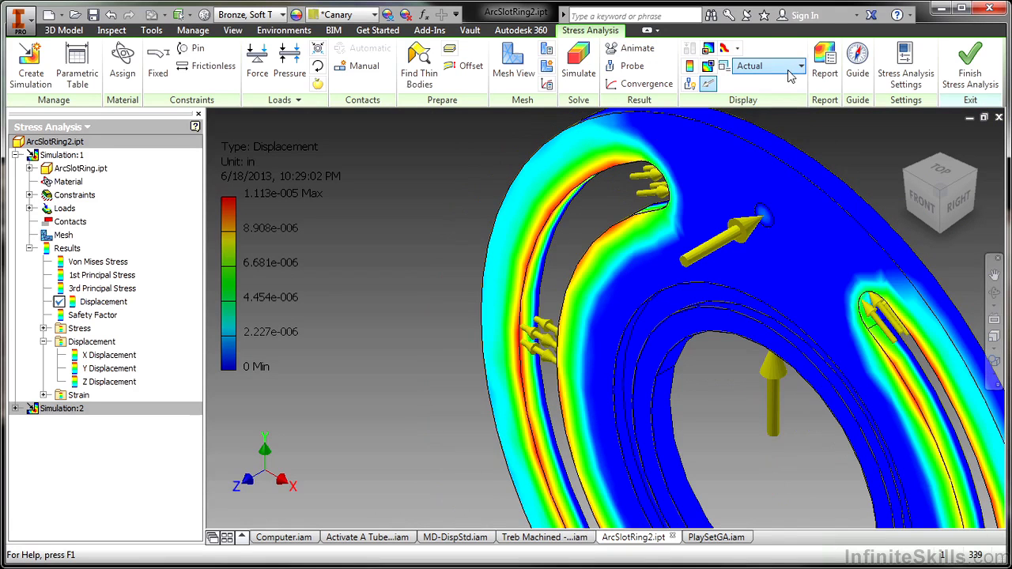
# Set the ring's displacement scale to Adjusted x0.5 and play the displacement animation, closing it when viewed
pyautogui.click(794, 68)
pyautogui.click(790, 115)
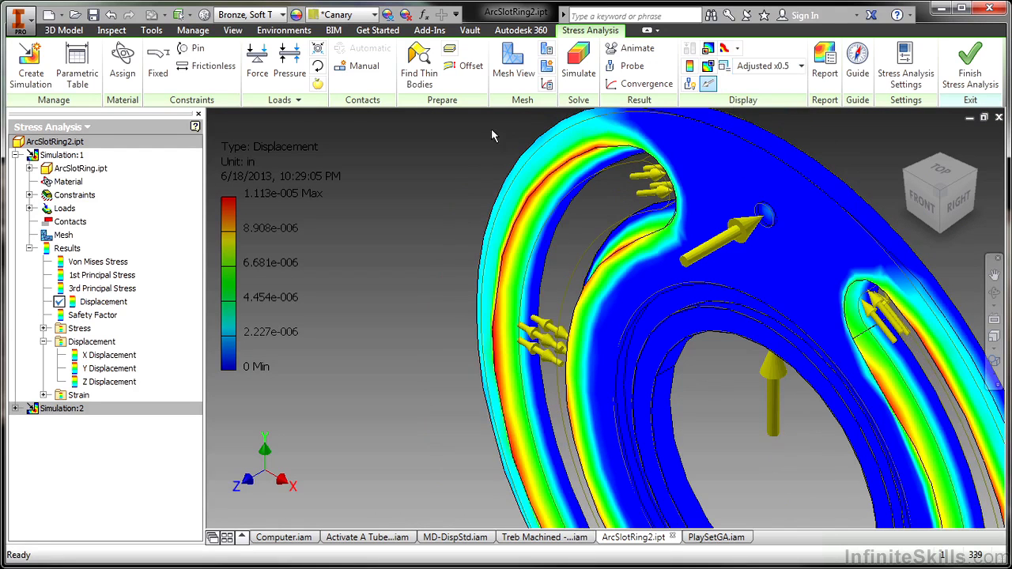
pyautogui.click(636, 49)
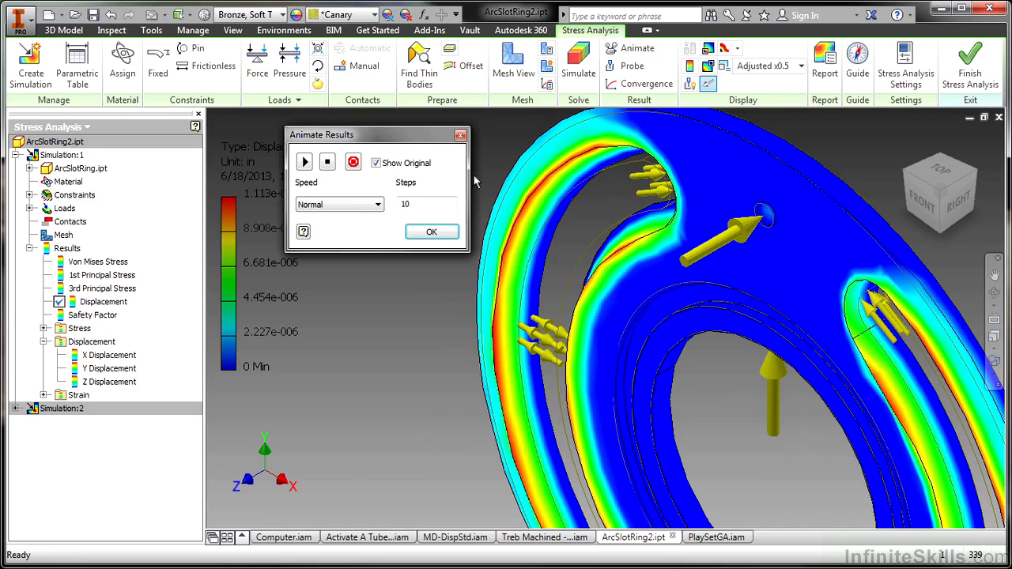
pyautogui.click(306, 162)
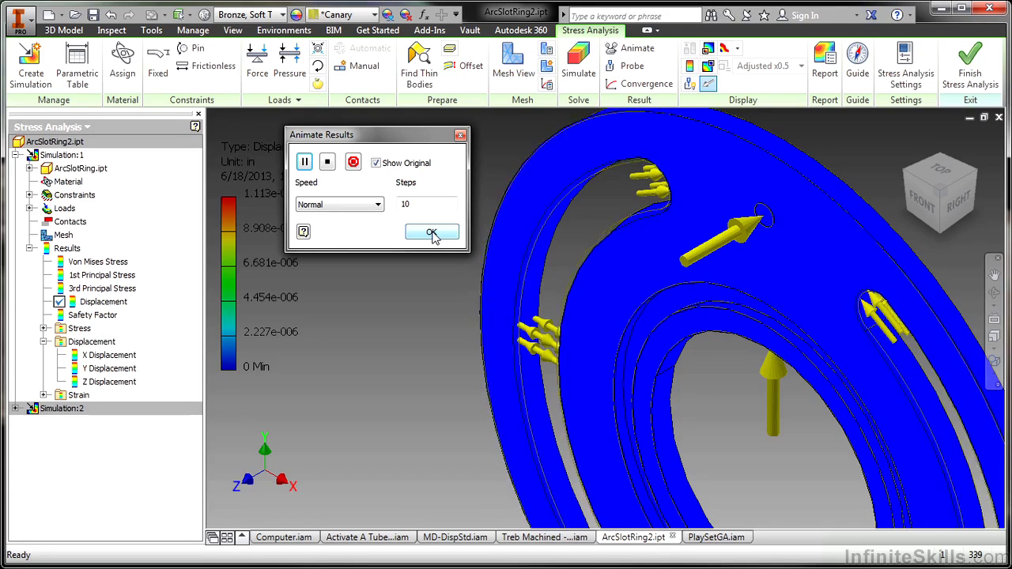
pyautogui.click(432, 232)
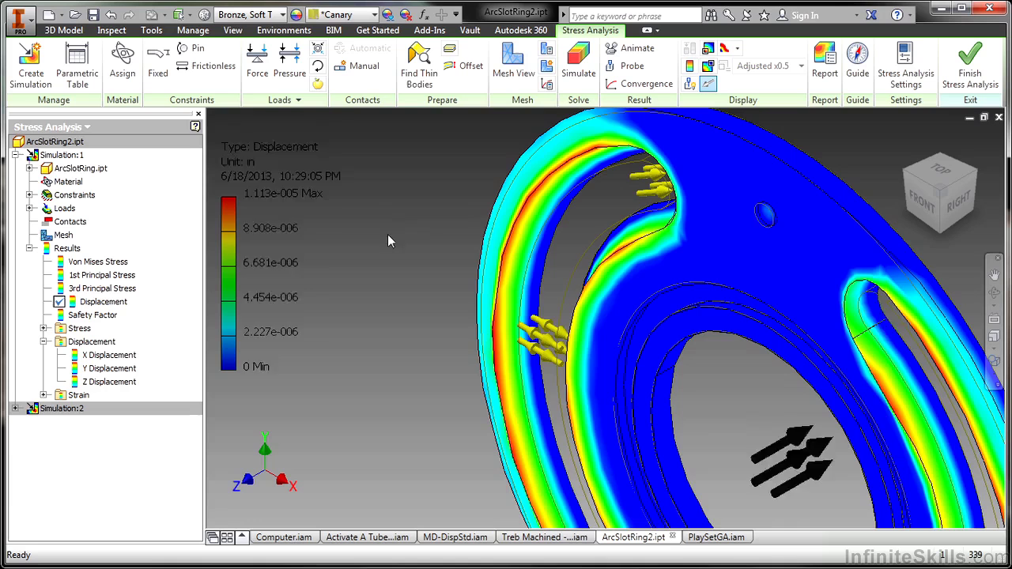
# Finish the stress analysis of the ring and close ArcSlotRing2.ipt
pyautogui.scroll(-3, 398, 206)
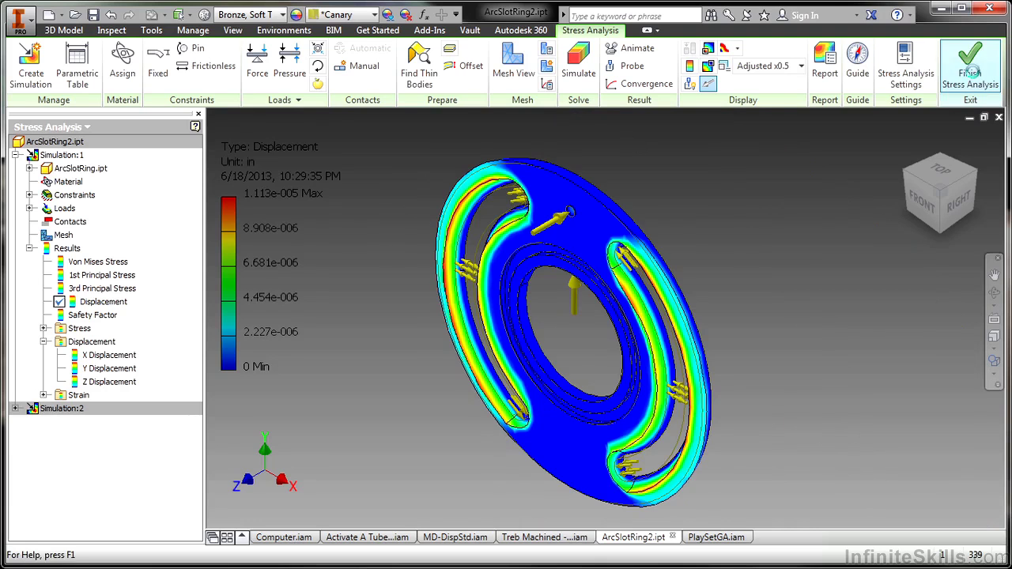
pyautogui.click(970, 63)
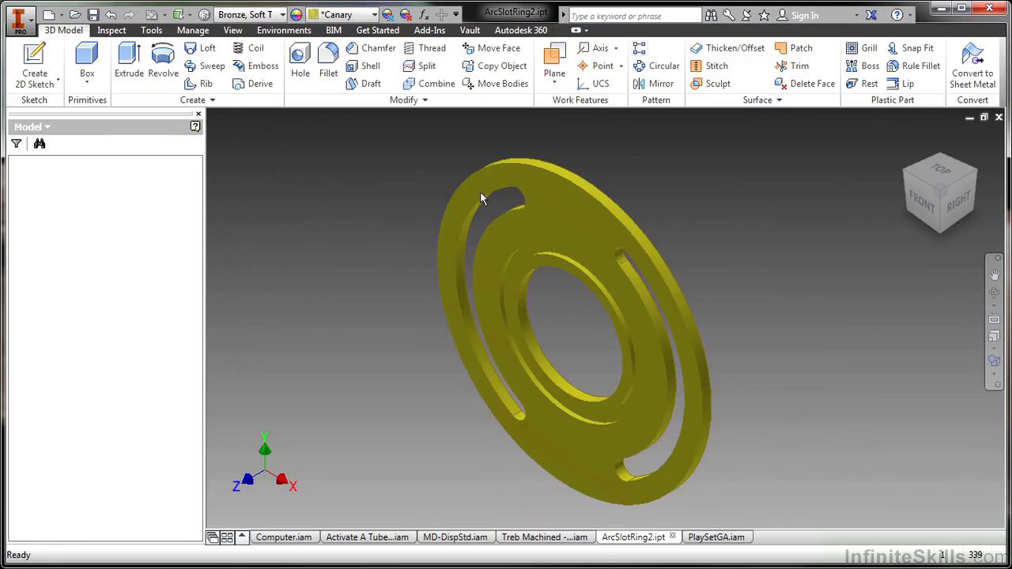
pyautogui.click(999, 117)
pyautogui.click(475, 317)
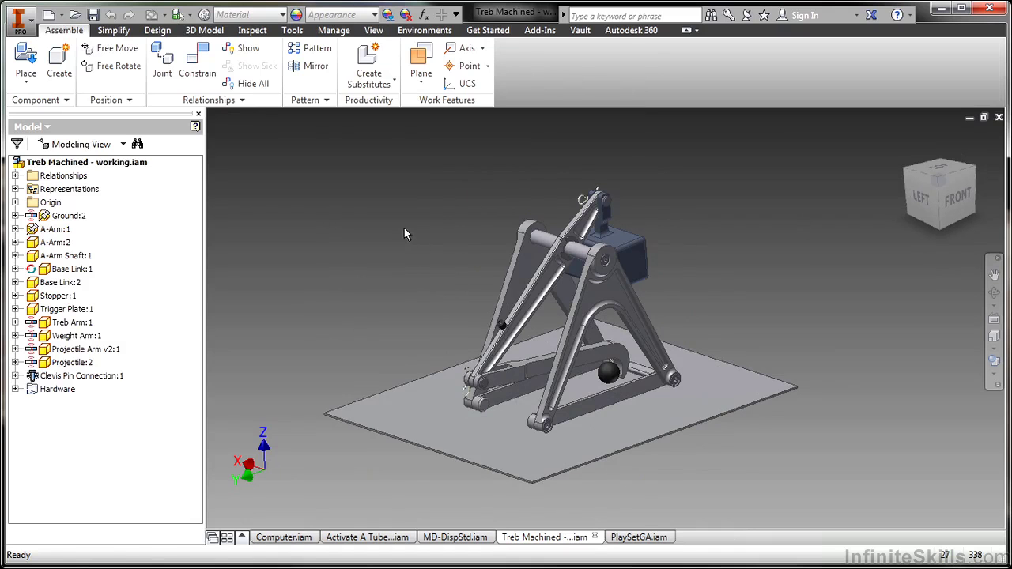
# Enter the Dynamic Simulation environment for the Treb Machined assembly, declining the tutorial
pyautogui.moveTo(404, 228); pyautogui.dragTo(452, 220, button='middle')
pyautogui.click(425, 30)
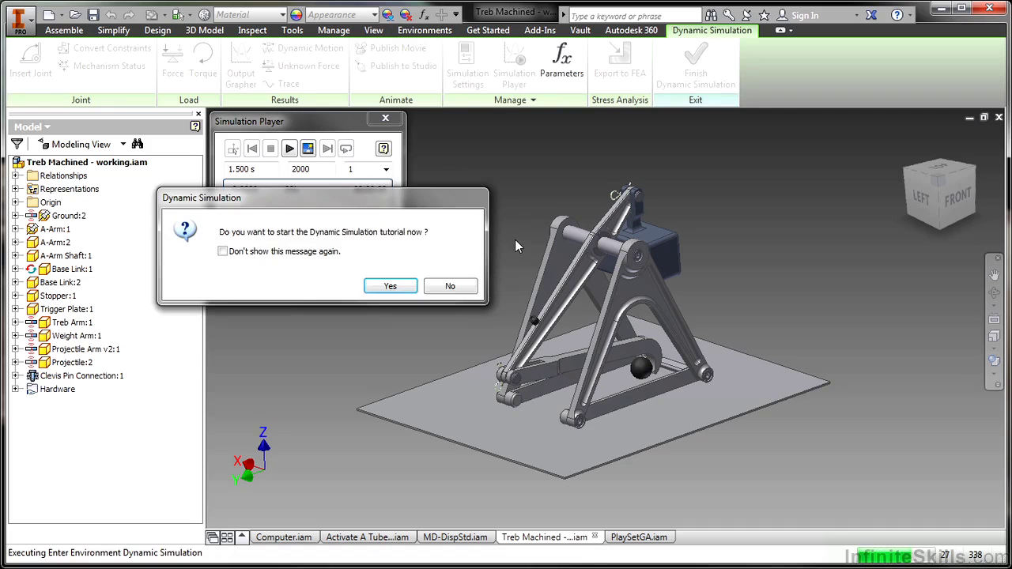
pyautogui.click(443, 286)
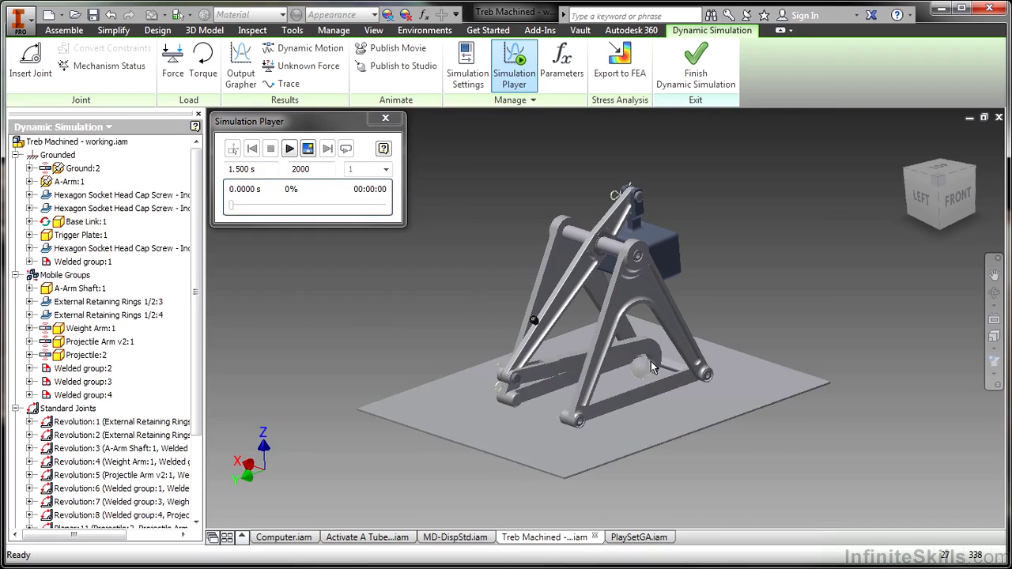
# Move the Simulation Player clear of the model, run the trebuchet simulation and watch the arm and projectile motion
pyautogui.moveTo(319, 130); pyautogui.dragTo(252, 138)
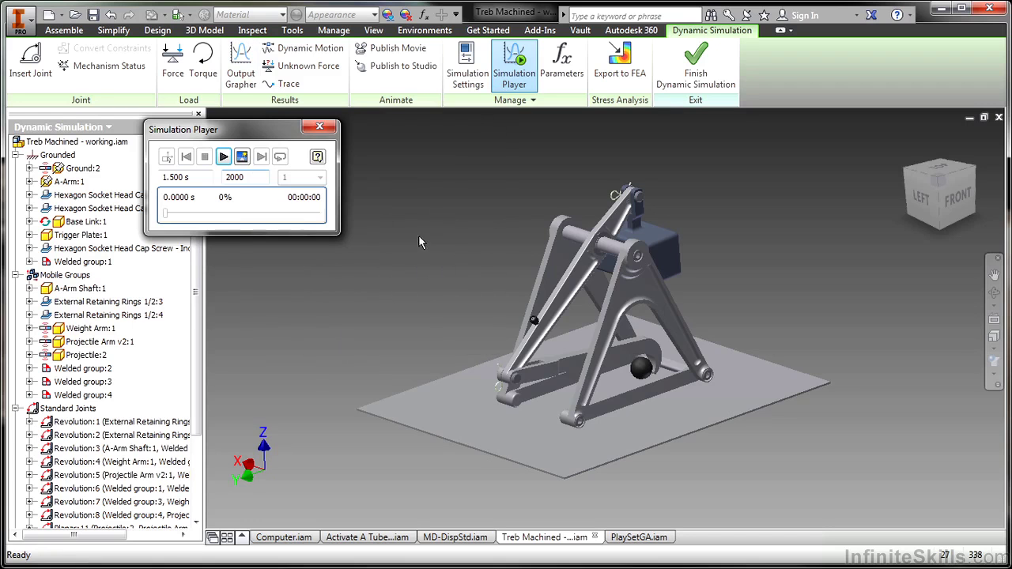
pyautogui.click(224, 157)
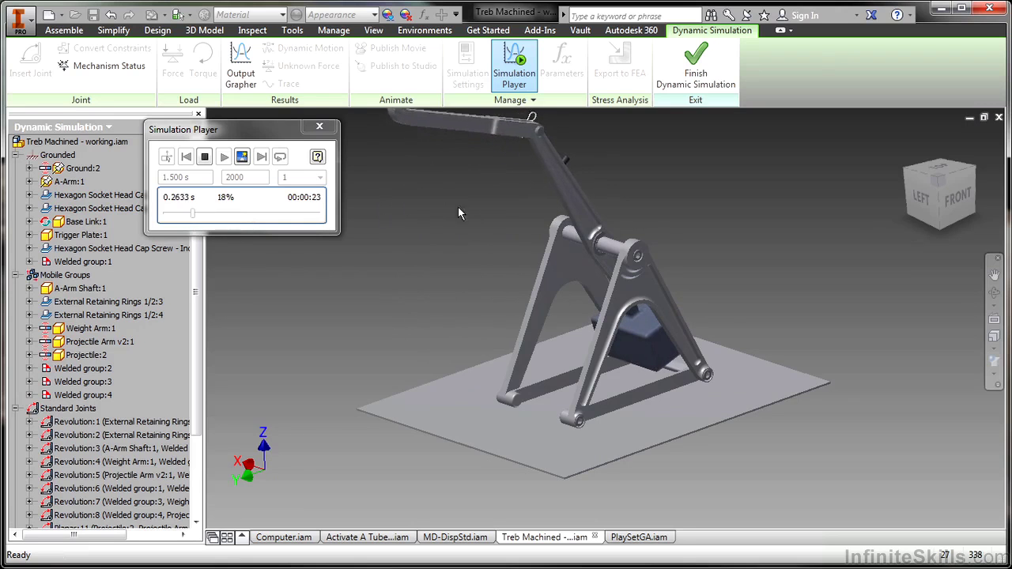
pyautogui.scroll(3, 581, 196)
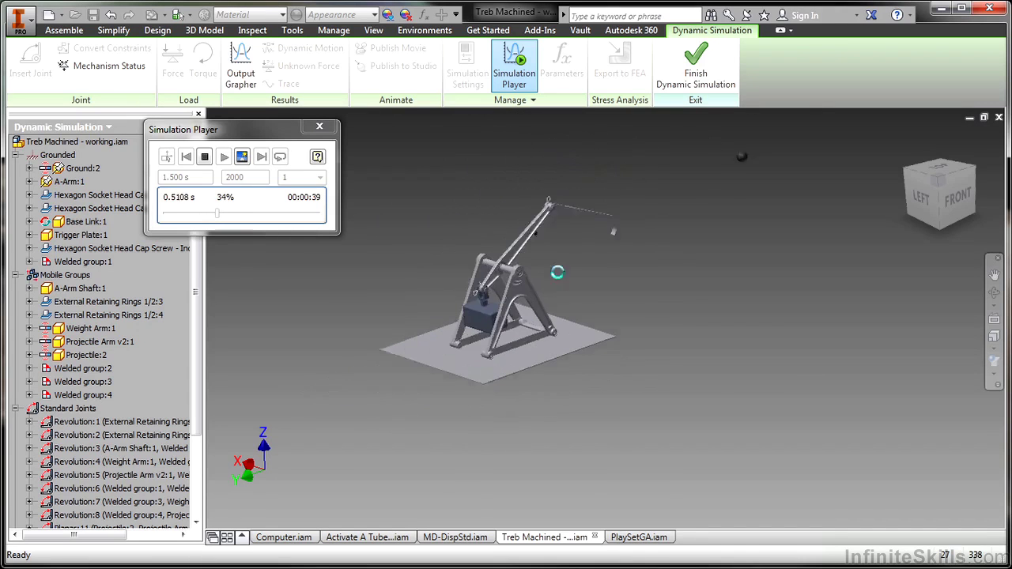
pyautogui.scroll(1, 557, 272)
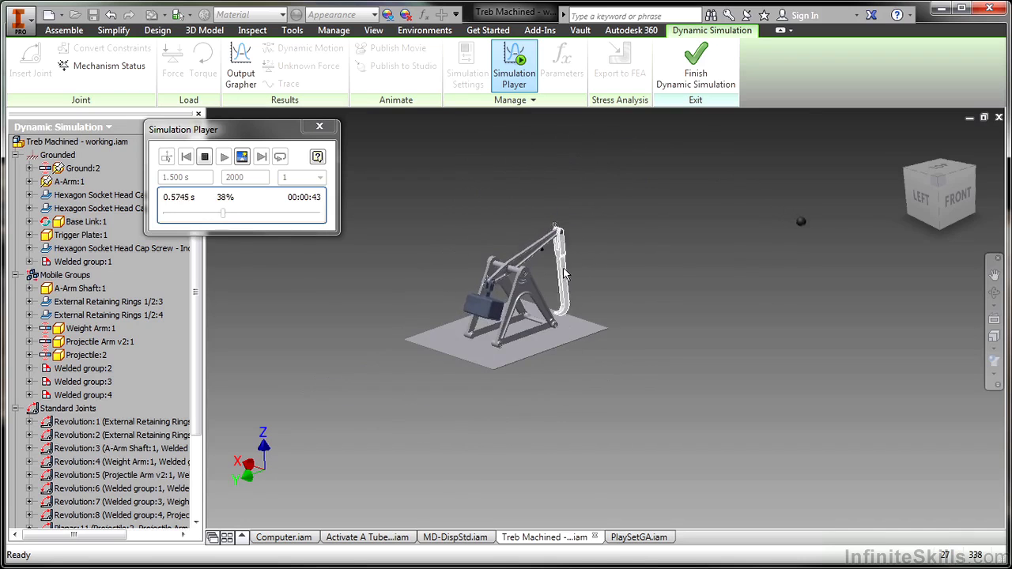
pyautogui.scroll(-1, 764, 278)
pyautogui.scroll(-3, 562, 235)
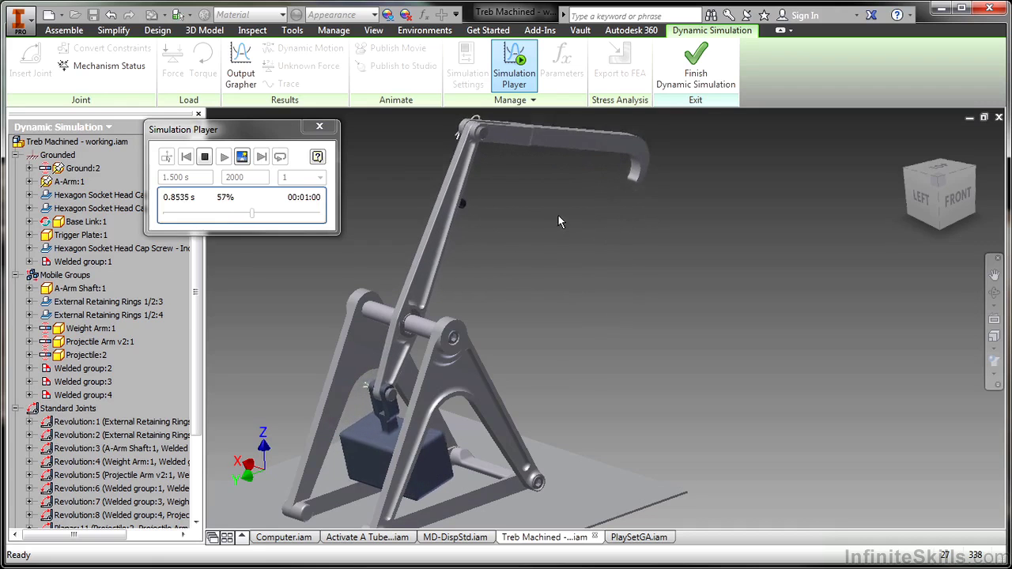
# Stop the trebuchet simulation and finish Dynamic Simulation, closing the assembly
pyautogui.click(204, 156)
pyautogui.click(320, 126)
pyautogui.click(695, 67)
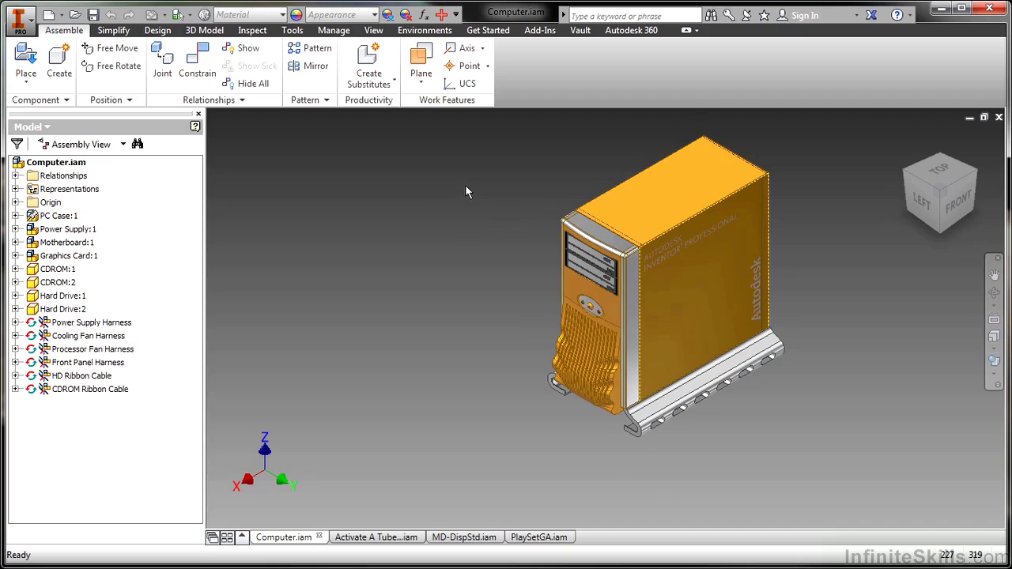
# Examine the power supply harness and its drive connectors inside the open case of Computer.iam
pyautogui.keyDown('shift'); pyautogui.moveTo(556, 260); pyautogui.dragTo(502, 314, button='middle'); pyautogui.keyUp('shift')
pyautogui.scroll(3, 500, 313)
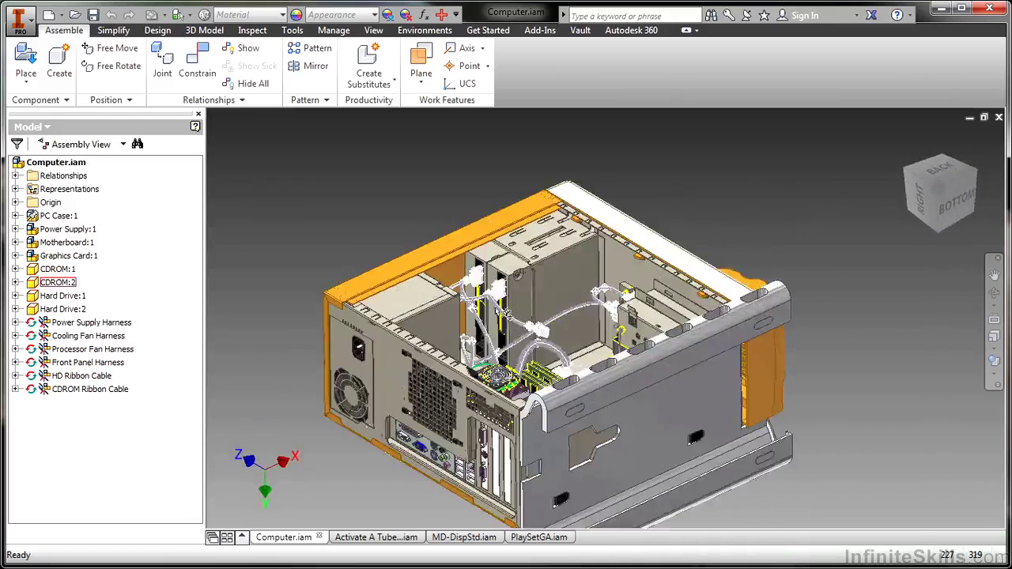
pyautogui.scroll(2, 498, 307)
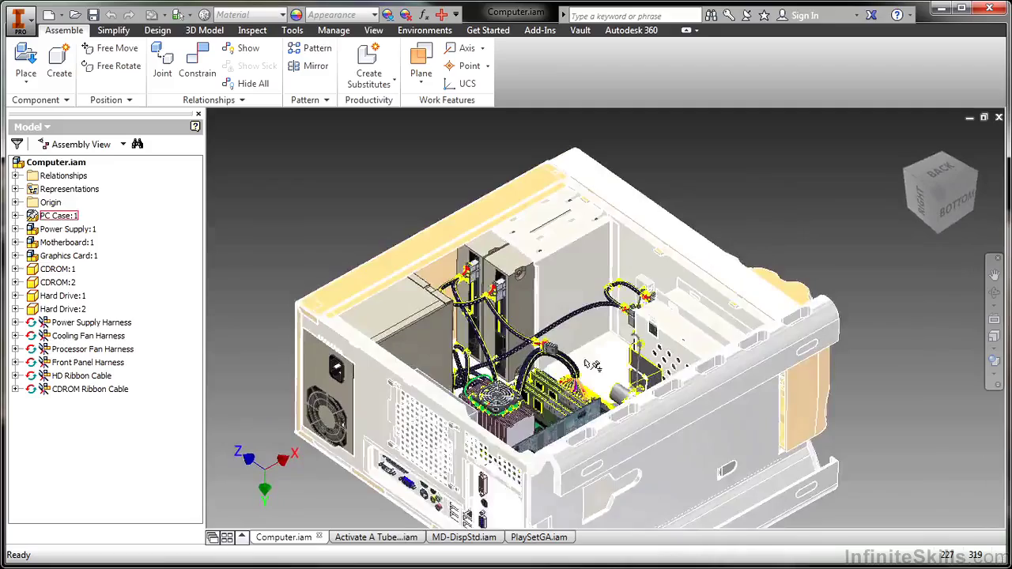
pyautogui.keyDown('shift'); pyautogui.moveTo(593, 365); pyautogui.dragTo(644, 397, button='middle'); pyautogui.keyUp('shift')
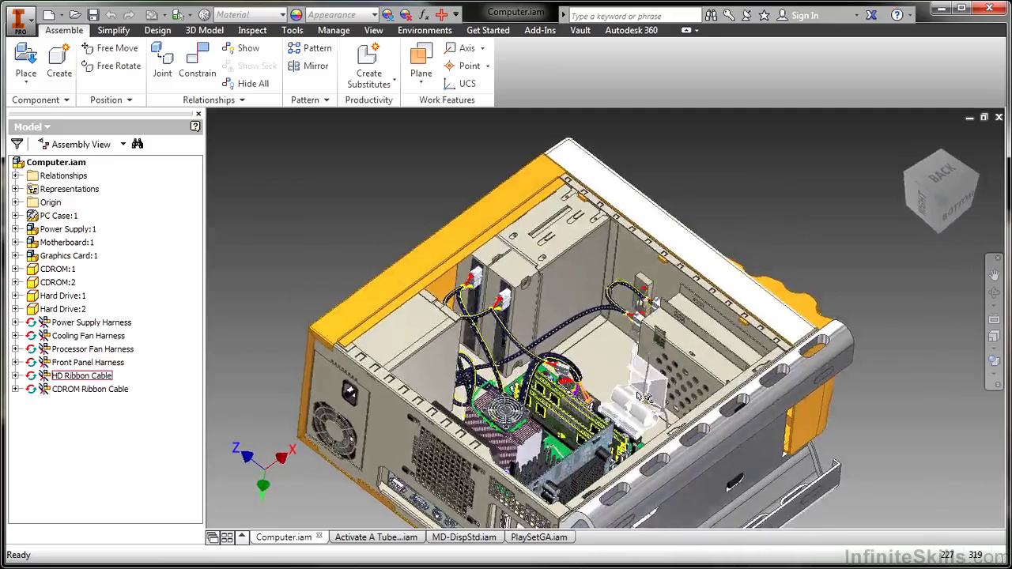
pyautogui.scroll(6, 639, 396)
pyautogui.scroll(-3, 552, 301)
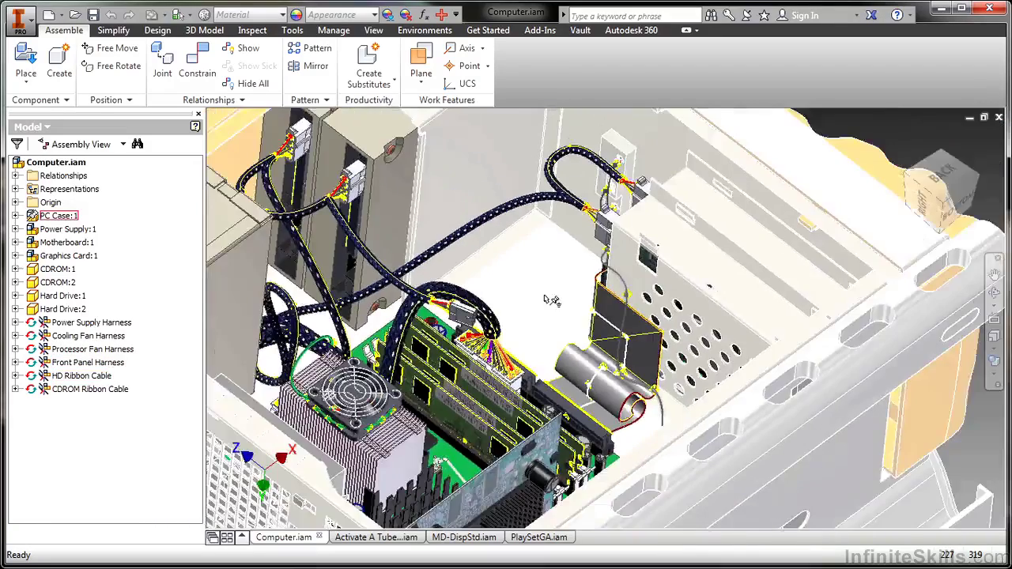
pyautogui.keyDown('shift'); pyautogui.moveTo(551, 300); pyautogui.dragTo(620, 321, button='middle'); pyautogui.keyUp('shift')
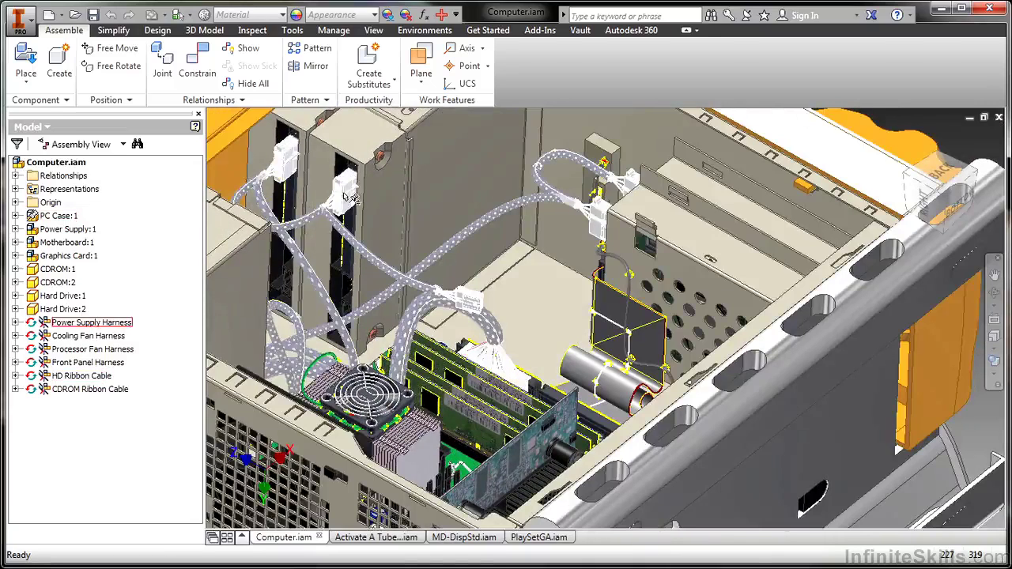
pyautogui.keyDown('shift'); pyautogui.moveTo(351, 251); pyautogui.dragTo(365, 192, button='middle'); pyautogui.keyUp('shift')
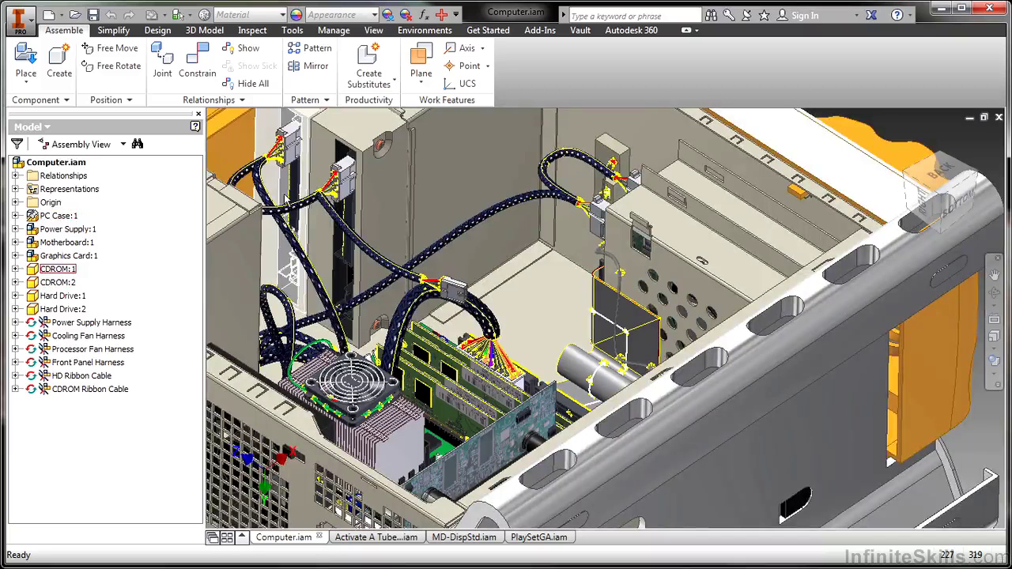
pyautogui.click(340, 200)
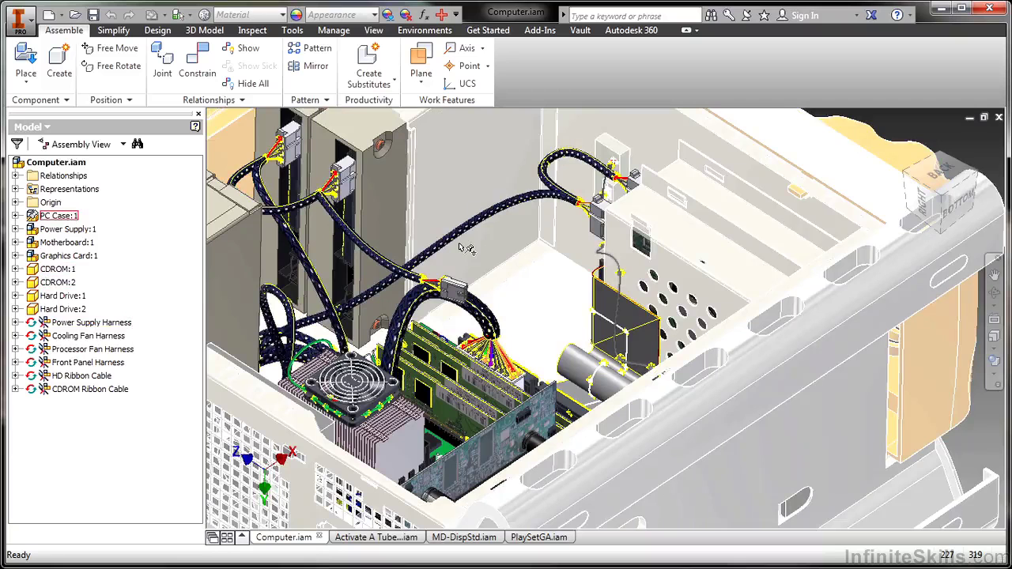
# Examine the hard drive ribbon cable and its folds inside the computer case, and close Computer.iam
pyautogui.scroll(5, 482, 248)
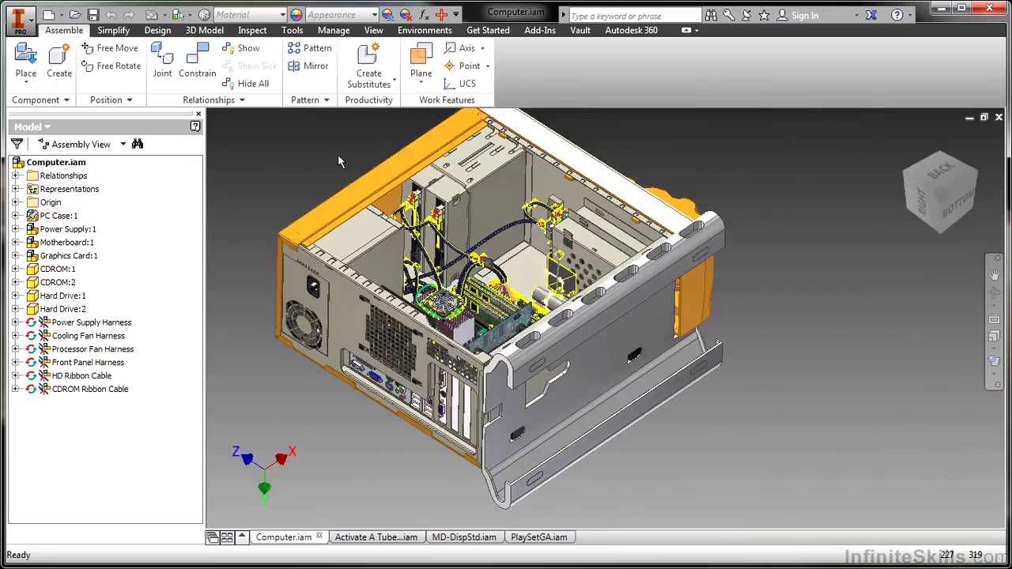
pyautogui.keyDown('shift'); pyautogui.moveTo(322, 153); pyautogui.dragTo(481, 317, button='middle'); pyautogui.keyUp('shift')
pyautogui.scroll(-6, 553, 295)
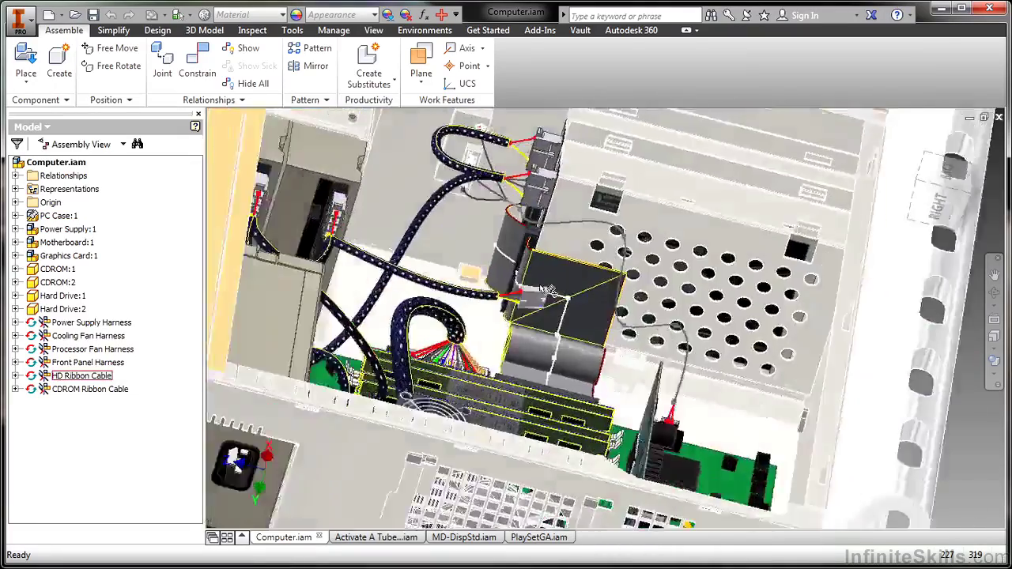
pyautogui.keyDown('shift'); pyautogui.moveTo(534, 294); pyautogui.dragTo(554, 325, button='middle'); pyautogui.keyUp('shift')
pyautogui.scroll(4, 552, 324)
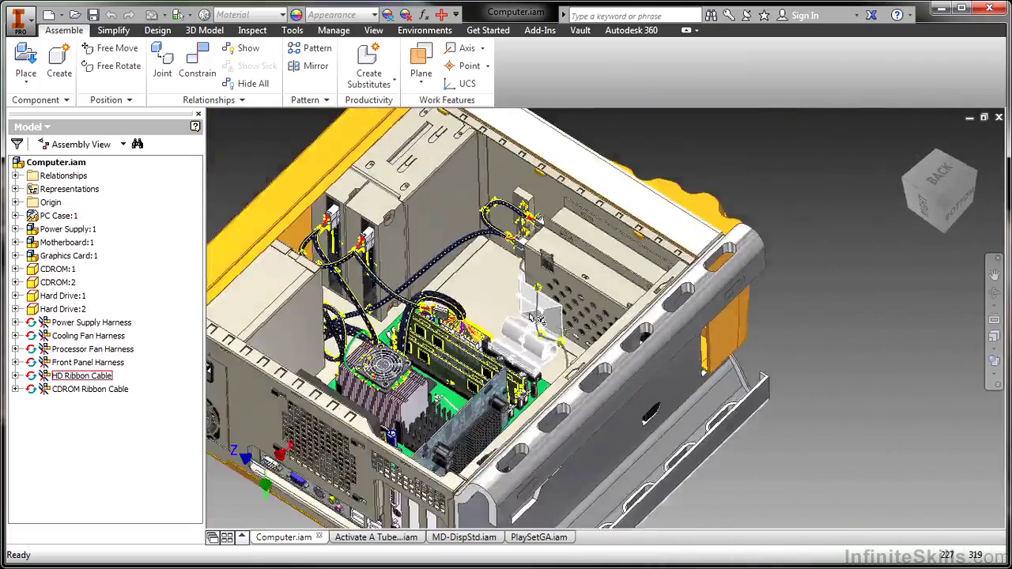
pyautogui.keyDown('shift'); pyautogui.moveTo(500, 307); pyautogui.dragTo(485, 300, button='middle'); pyautogui.keyUp('shift')
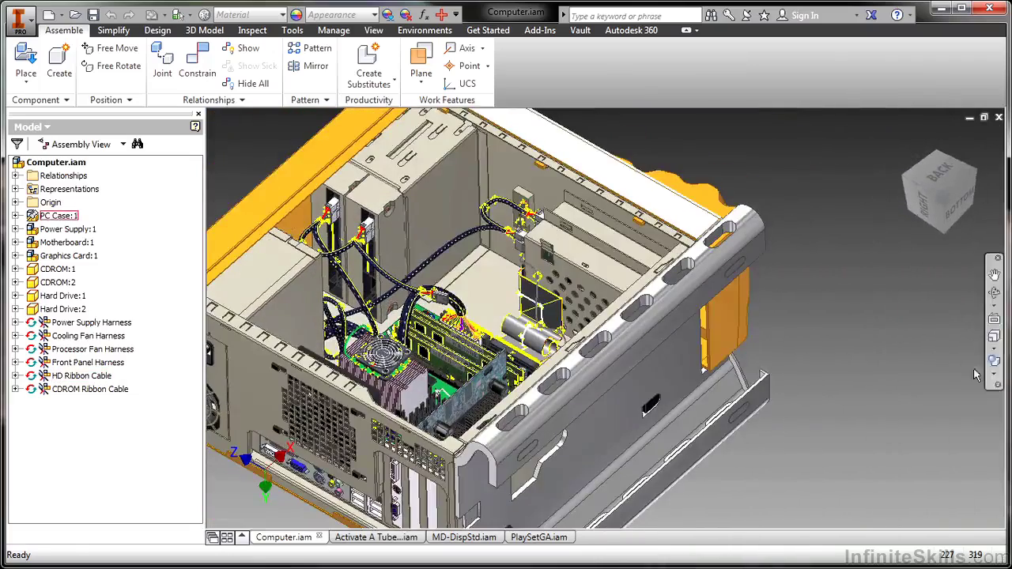
pyautogui.click(995, 275)
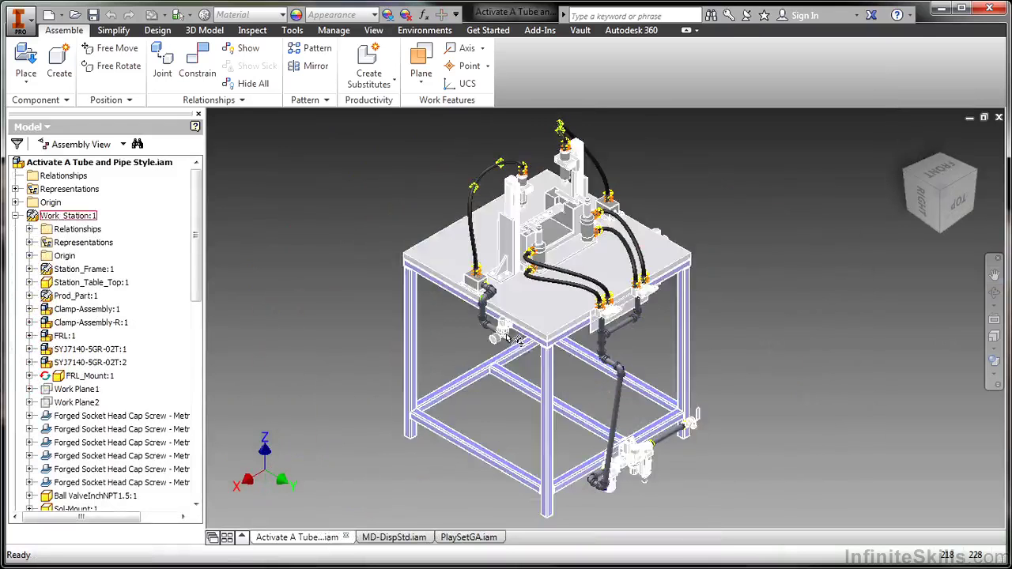
# Examine the flexible hoses, valves and fittings on the workstation table of the tube and pipe assembly
pyautogui.keyDown('shift'); pyautogui.moveTo(483, 372); pyautogui.dragTo(481, 358, button='middle'); pyautogui.keyUp('shift')
pyautogui.scroll(3, 611, 252)
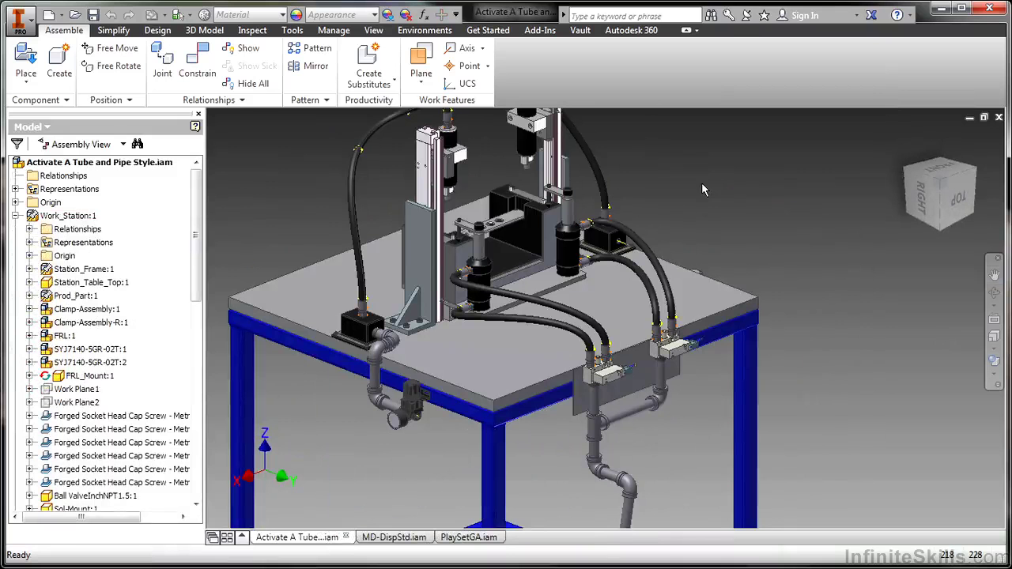
pyautogui.scroll(-6, 623, 395)
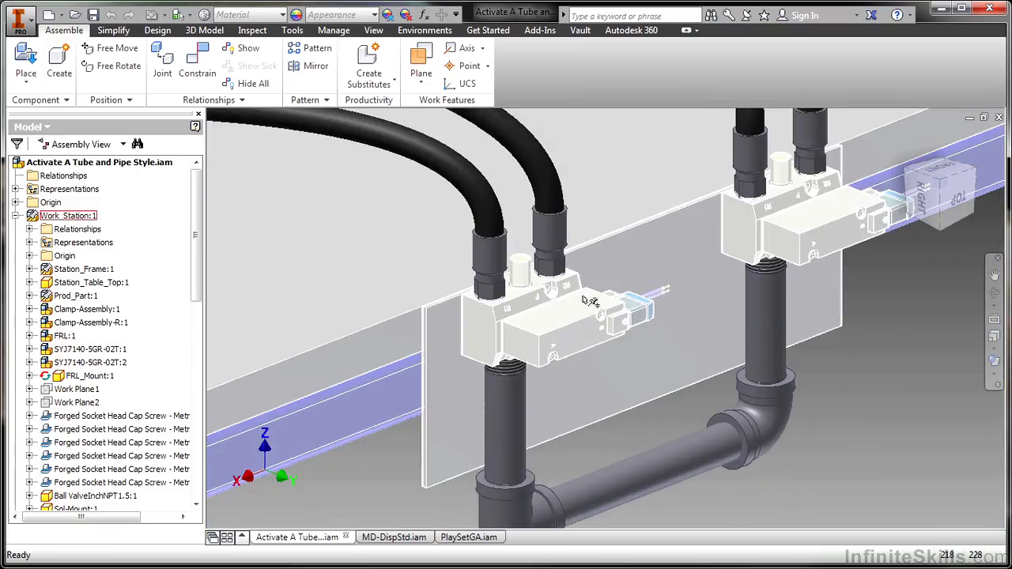
pyautogui.scroll(-5, 553, 324)
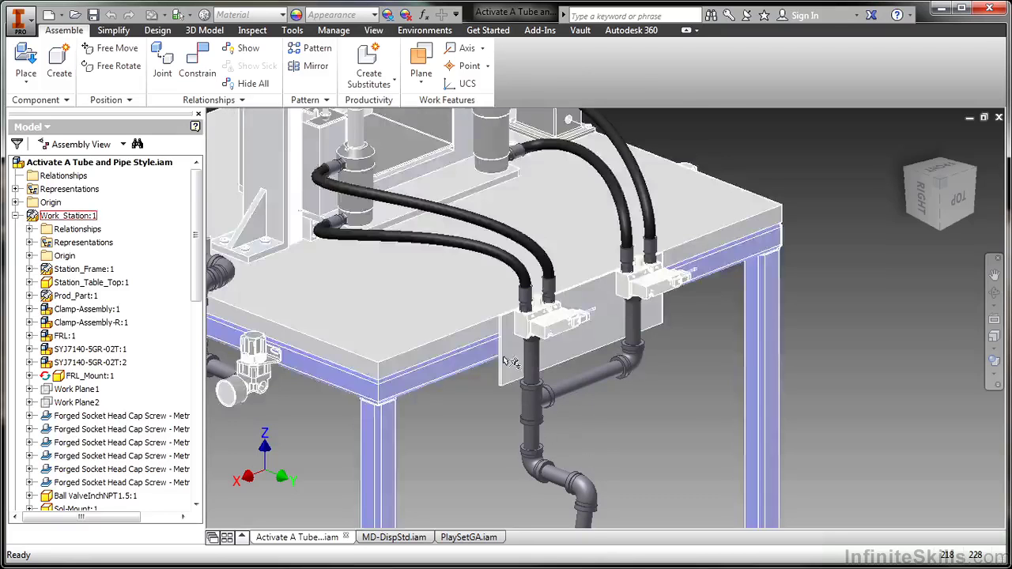
# Examine the rigid pipe run below the workstation table down to its lower fittings, and return to the home view
pyautogui.click(995, 274)
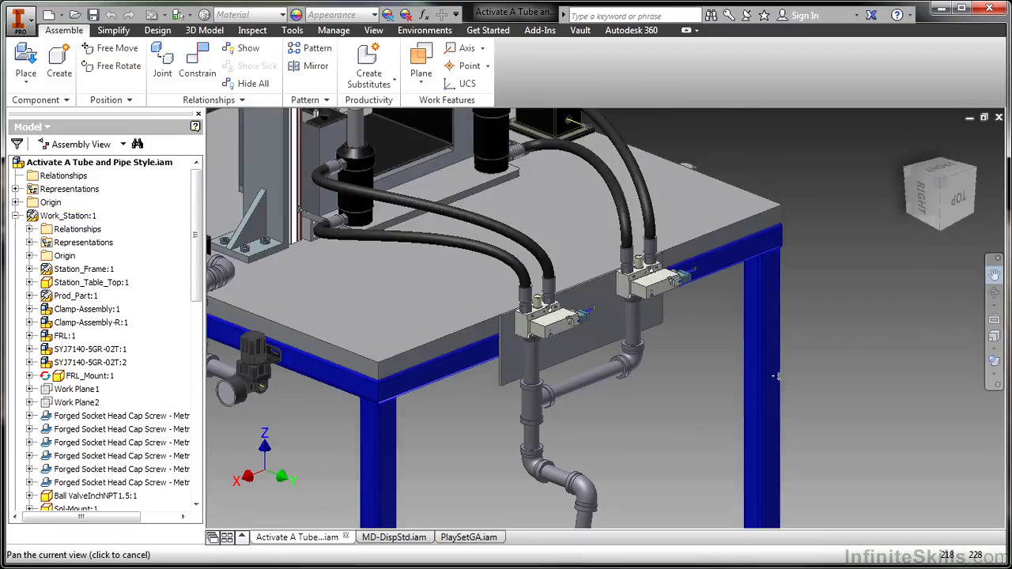
pyautogui.moveTo(669, 472); pyautogui.dragTo(575, 330)
pyautogui.rightClick(533, 342)
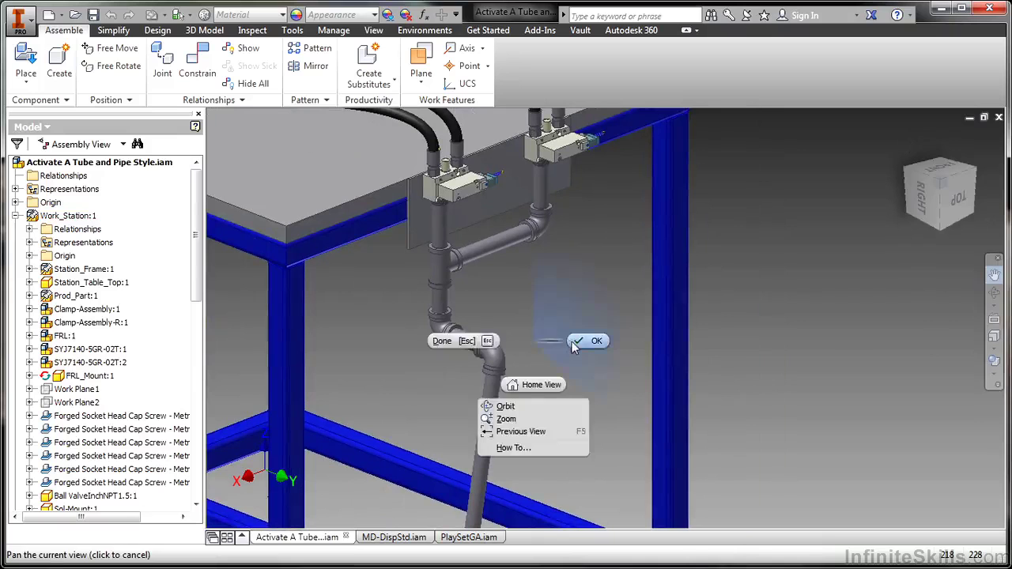
pyautogui.click(472, 335)
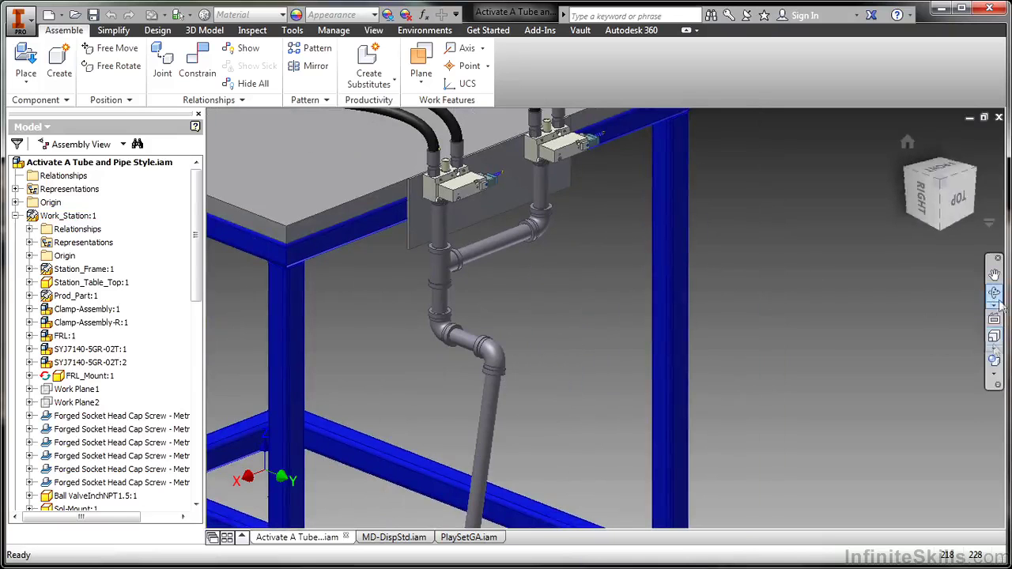
pyautogui.scroll(-1, 995, 299)
pyautogui.click(995, 275)
pyautogui.scroll(-1, 795, 273)
pyautogui.scroll(6, 819, 237)
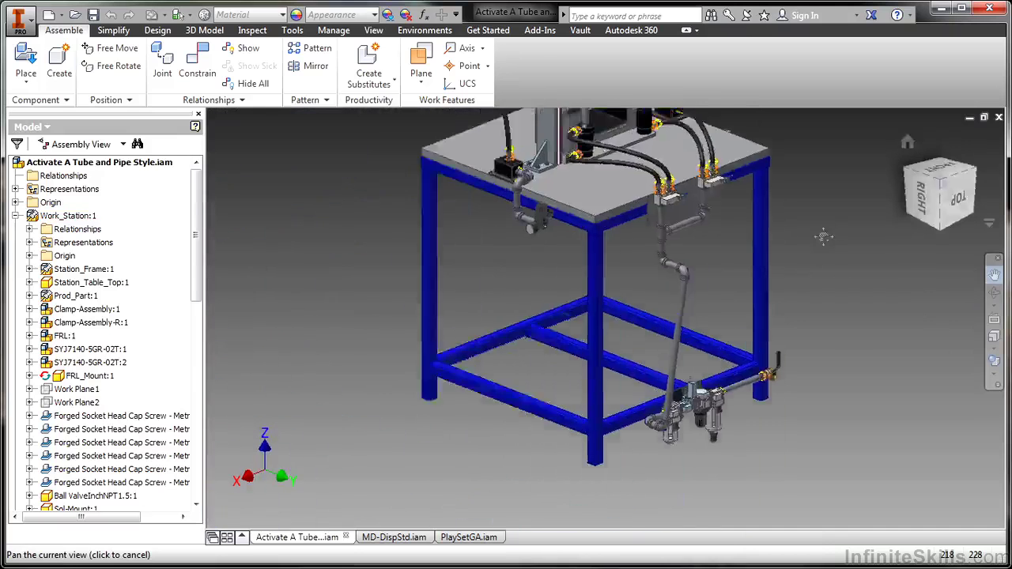
pyautogui.click(909, 145)
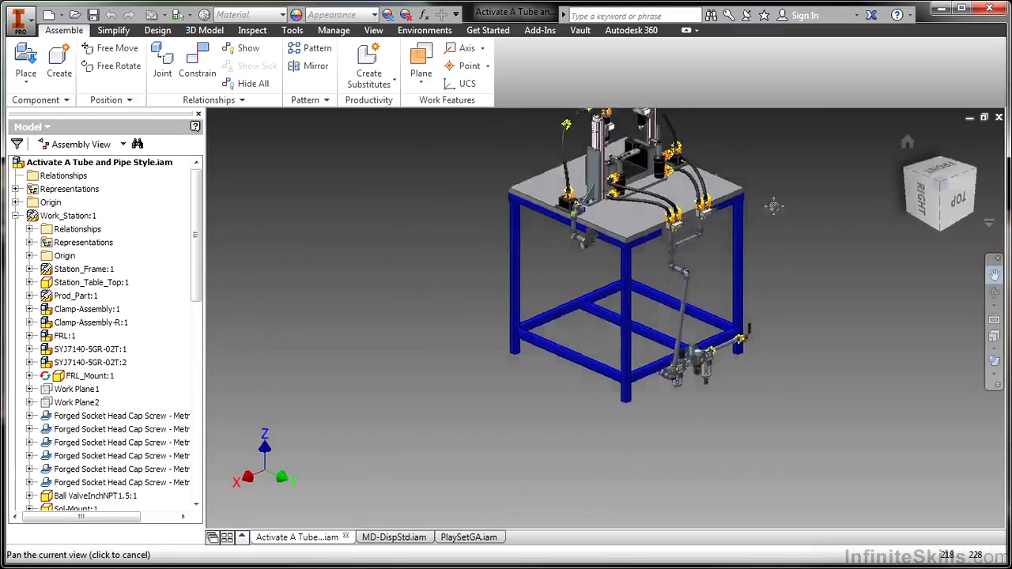
# Open the rigid pipe run below the workstation table for editing from its tee fitting
pyautogui.rightClick(633, 189)
pyautogui.click(686, 189)
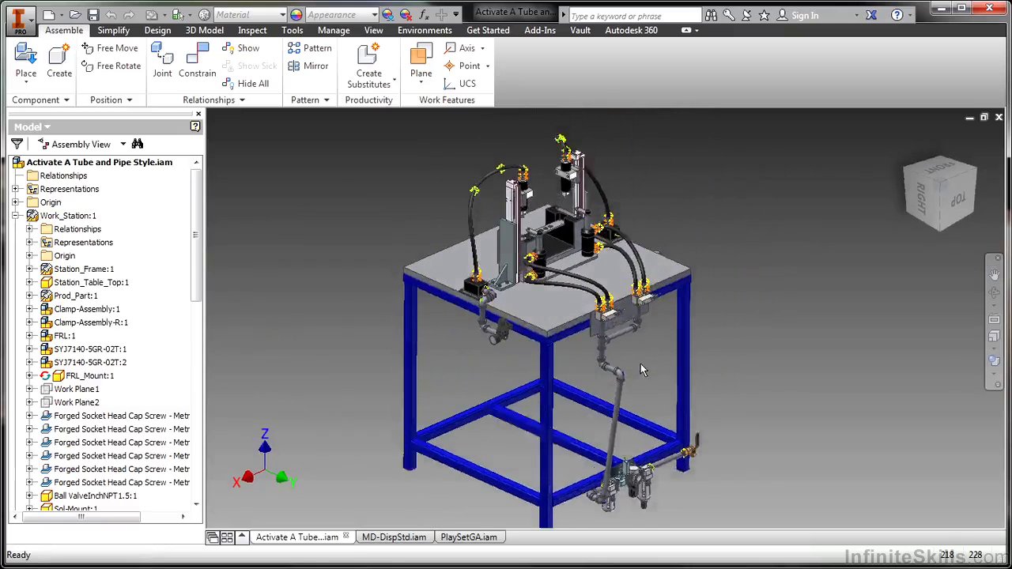
pyautogui.scroll(2, 641, 364)
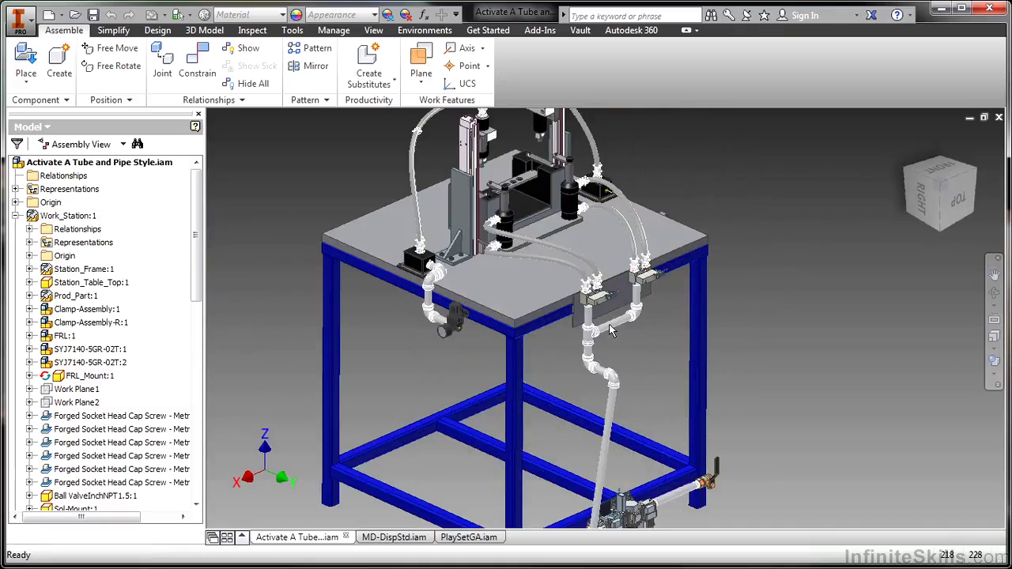
pyautogui.doubleClick(610, 330)
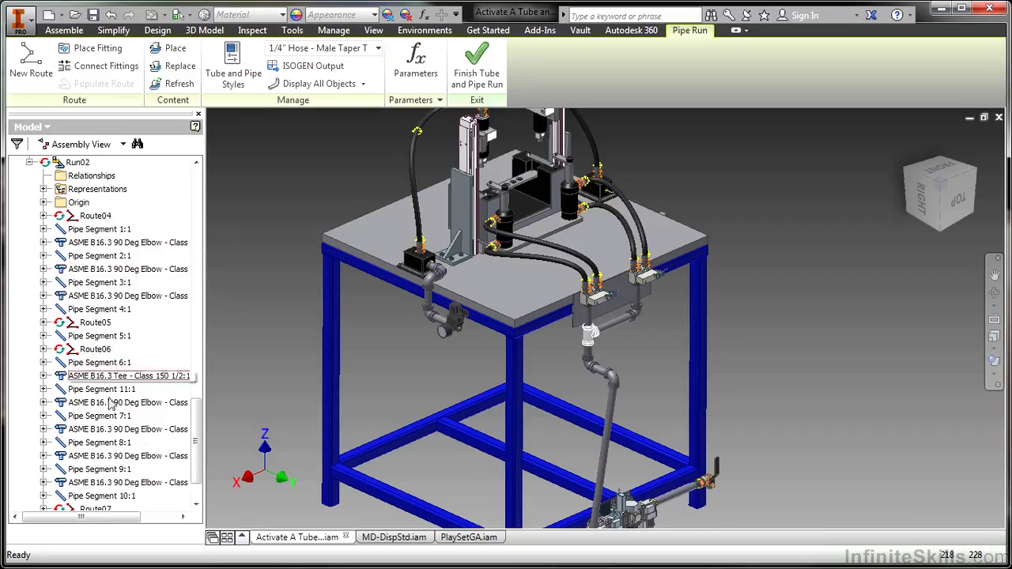
# Review the contents of Run02 and open Route06 for editing
pyautogui.scroll(-2, 102, 465)
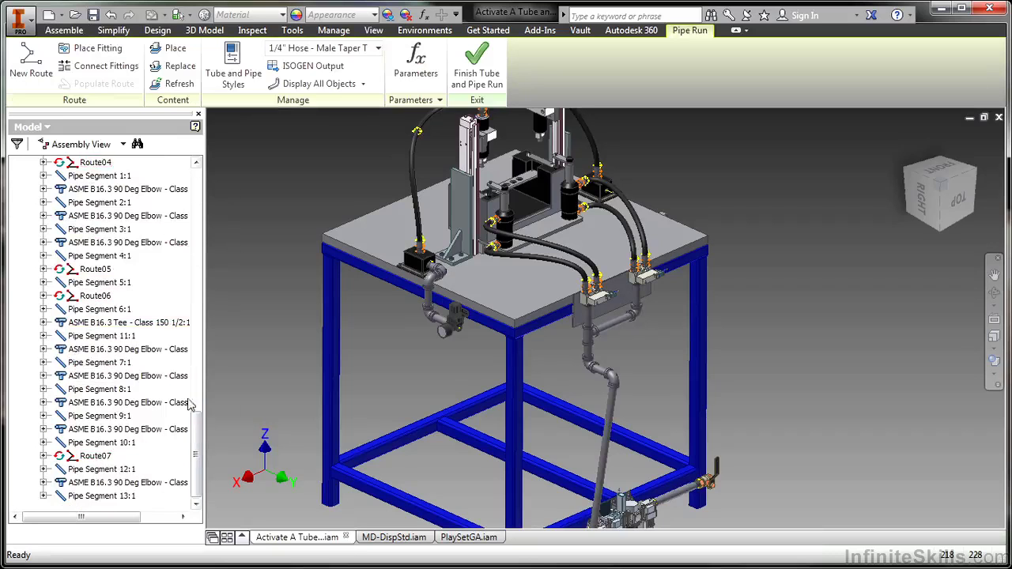
pyautogui.scroll(6, 113, 321)
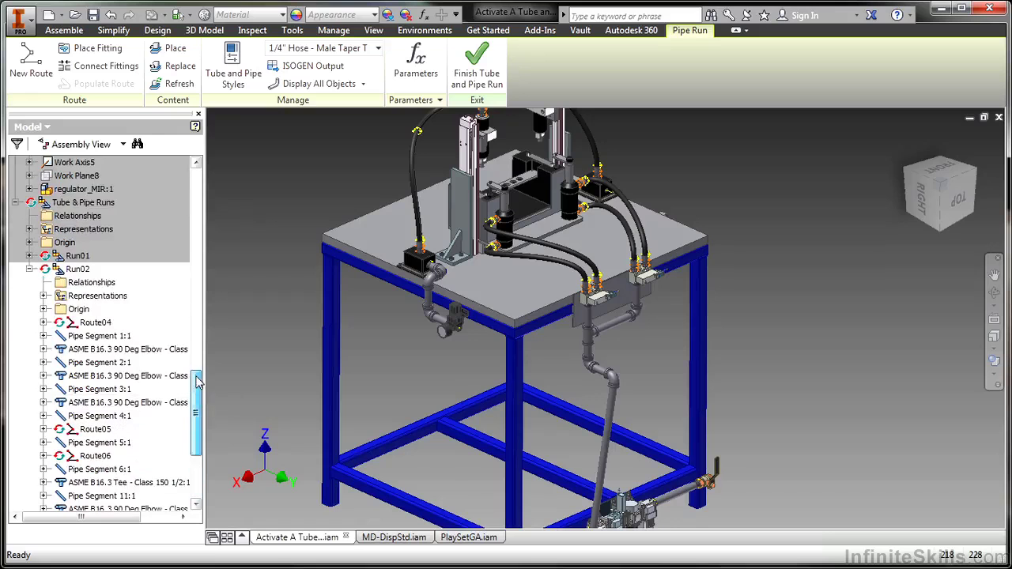
pyautogui.click(78, 269)
pyautogui.scroll(-1, 80, 275)
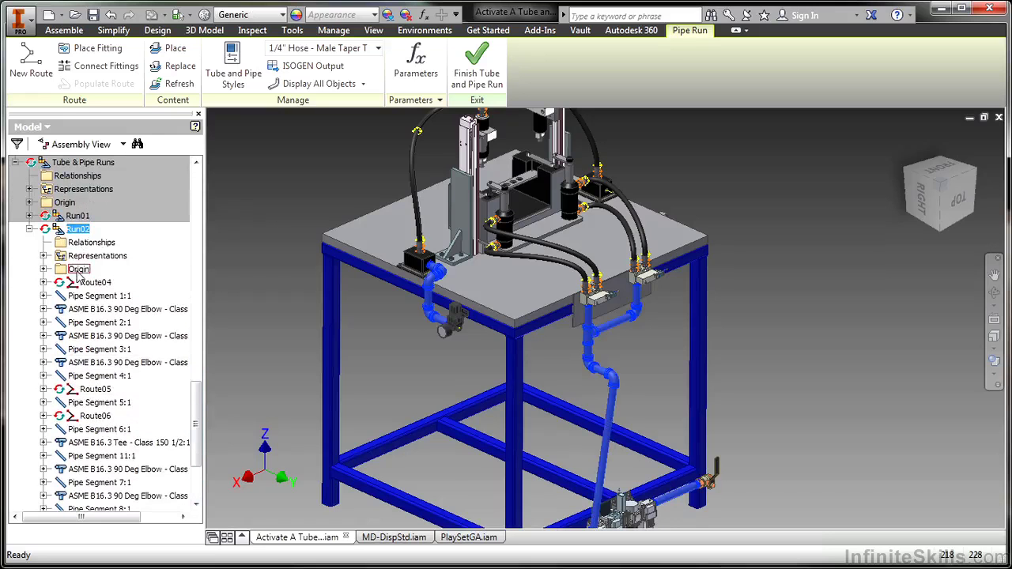
pyautogui.click(110, 416)
pyautogui.doubleClick(99, 416)
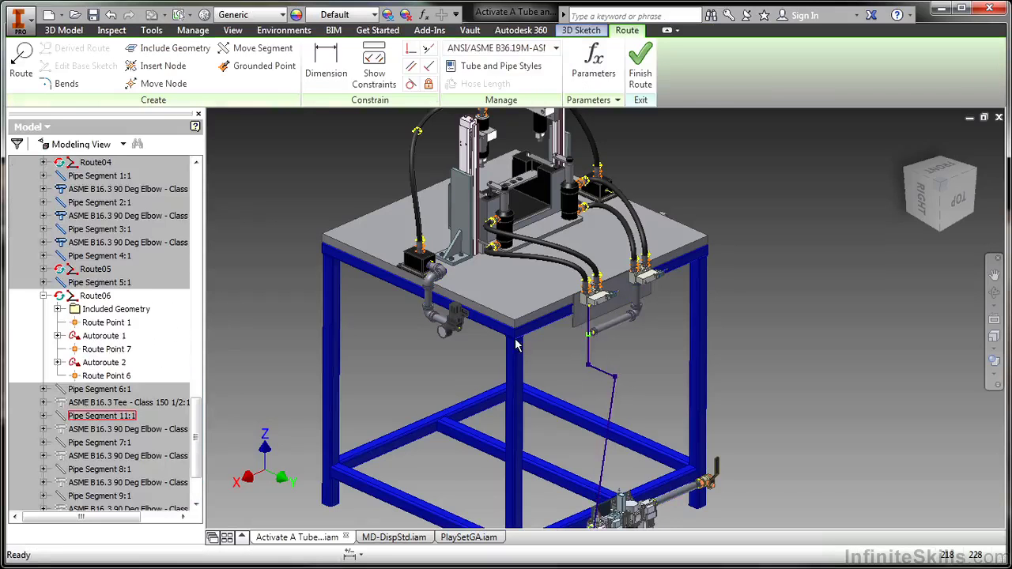
# Examine the Route06 path down to the lower fittings and the Edit Position handles on its short upper segment
pyautogui.keyDown('shift'); pyautogui.moveTo(584, 364); pyautogui.dragTo(585, 391, button='middle'); pyautogui.keyUp('shift')
pyautogui.scroll(-1, 585, 392)
pyautogui.click(994, 275)
pyautogui.moveTo(682, 402); pyautogui.dragTo(652, 338)
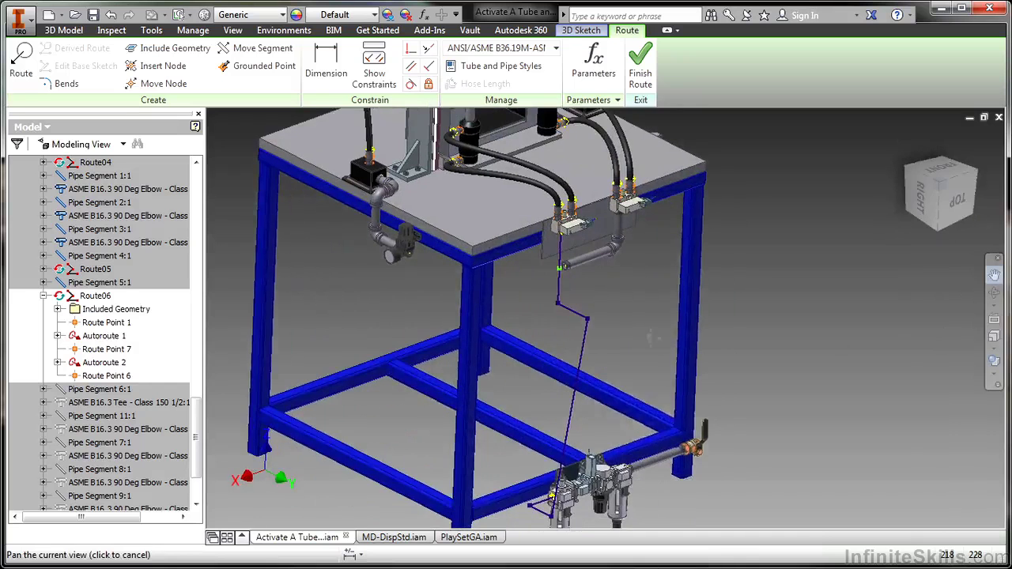
pyautogui.press('Escape')
pyautogui.keyDown('shift'); pyautogui.moveTo(589, 345); pyautogui.dragTo(579, 344, button='middle'); pyautogui.keyUp('shift')
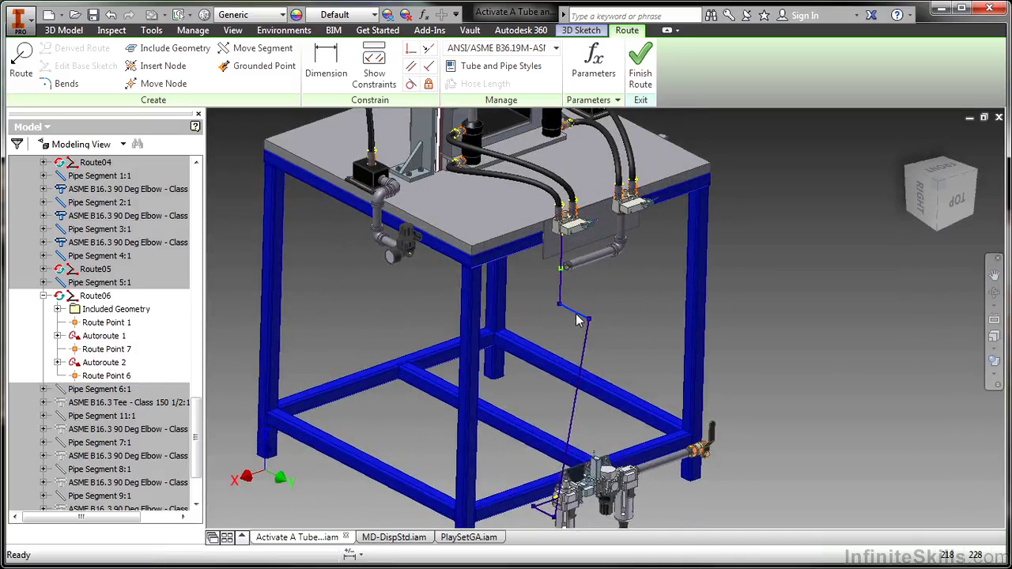
pyautogui.rightClick(577, 321)
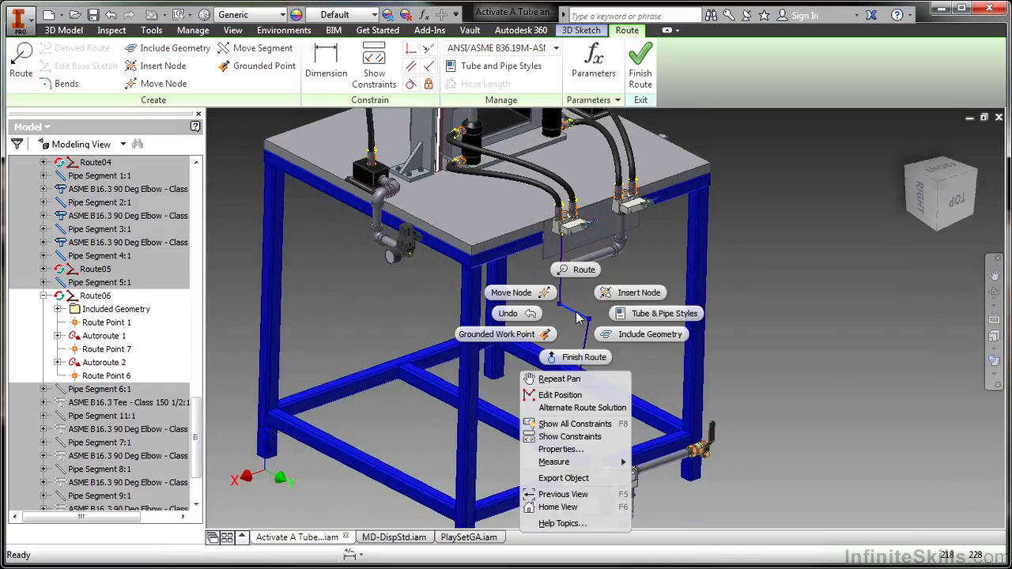
pyautogui.click(569, 394)
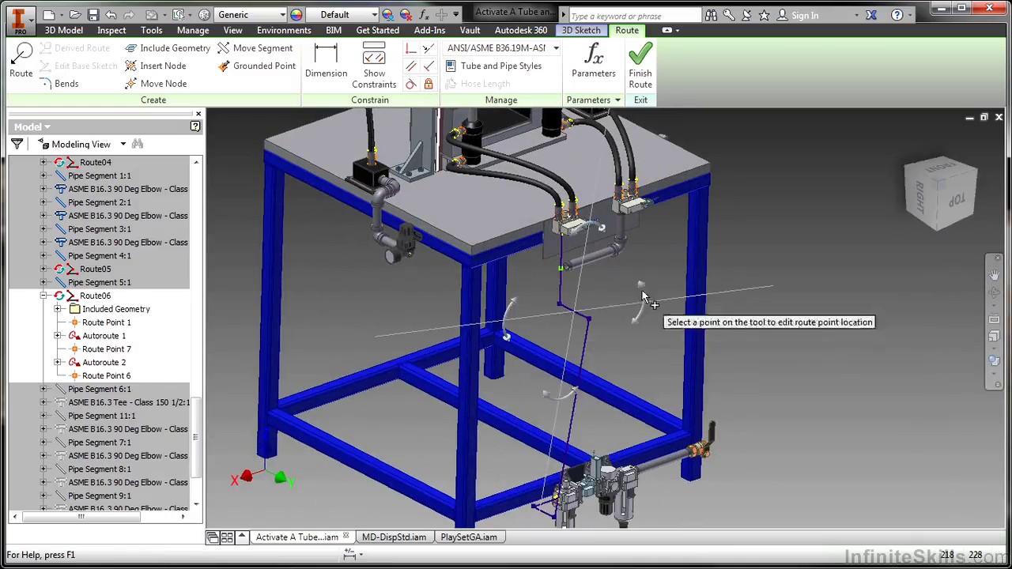
pyautogui.press('Escape')
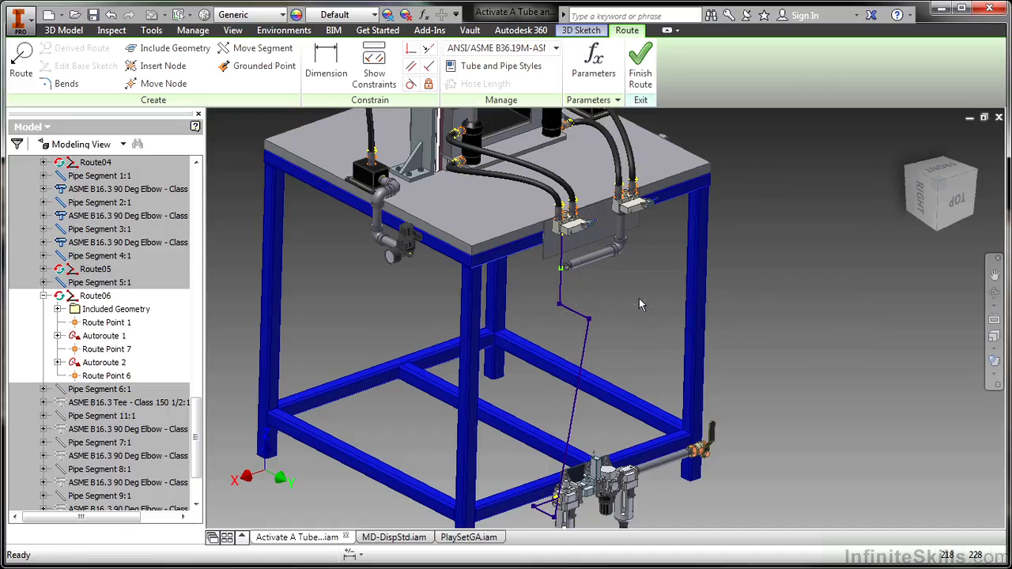
# Change the route's style to ASTM D 1785-ASTM D 2466 - Jointed PVC Pipe and Fittings and finish the route edit
pyautogui.click(555, 49)
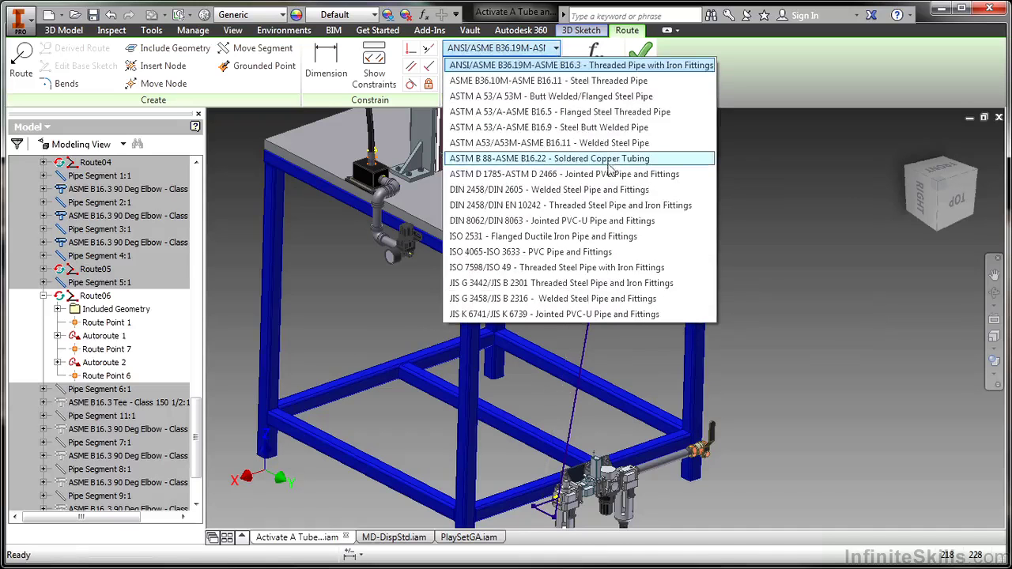
pyautogui.click(630, 174)
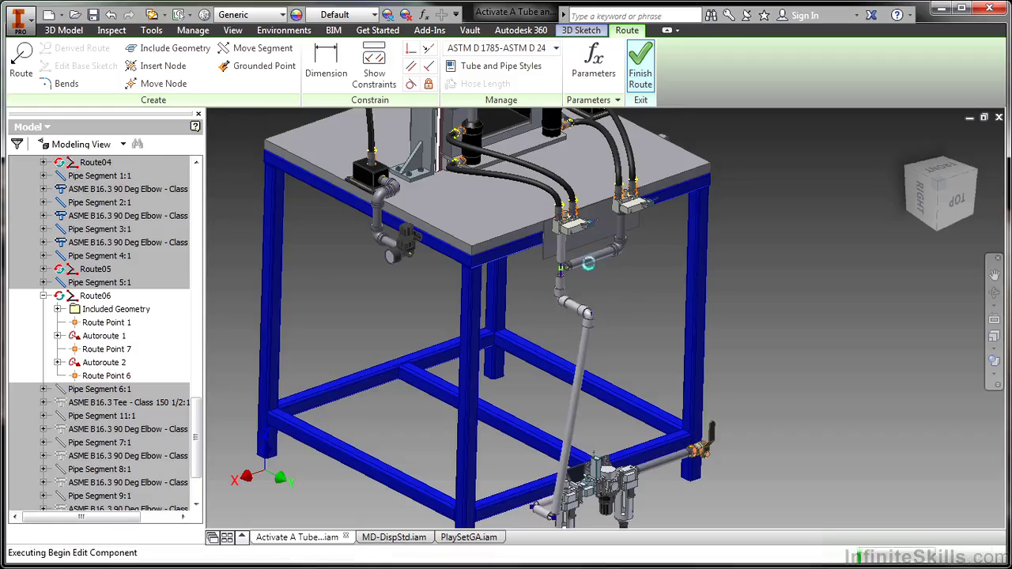
pyautogui.keyDown('shift'); pyautogui.moveTo(580, 277); pyautogui.dragTo(659, 340, button='middle'); pyautogui.keyUp('shift')
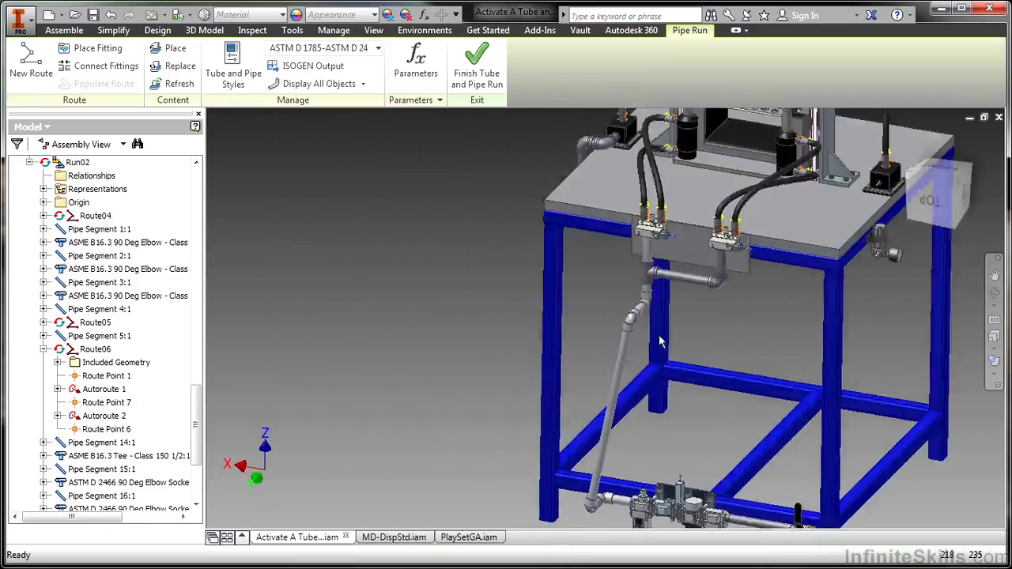
pyautogui.scroll(-10, 649, 309)
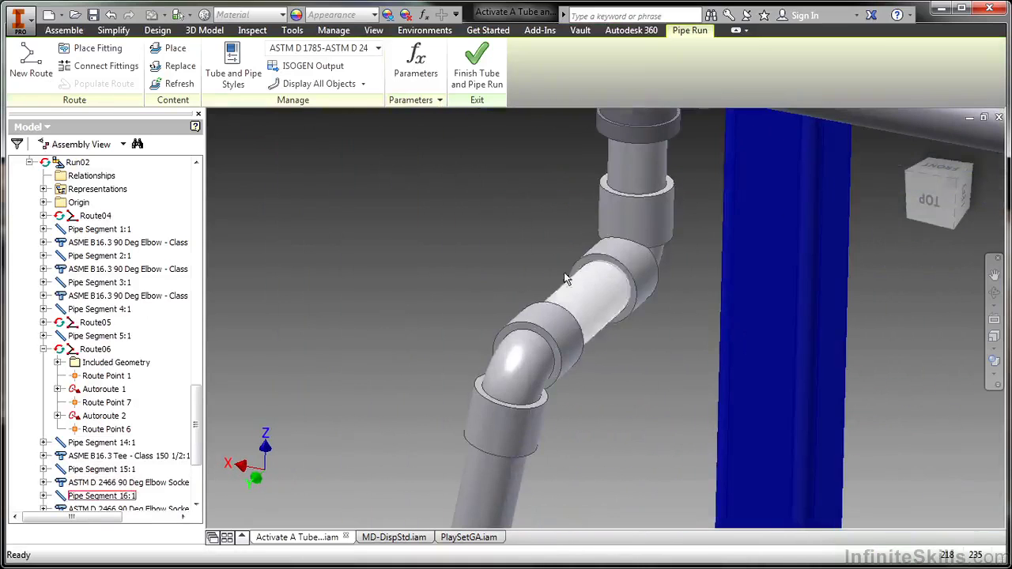
pyautogui.scroll(-6, 544, 399)
pyautogui.keyDown('shift'); pyautogui.moveTo(544, 393); pyautogui.dragTo(662, 355, button='middle'); pyautogui.keyUp('shift')
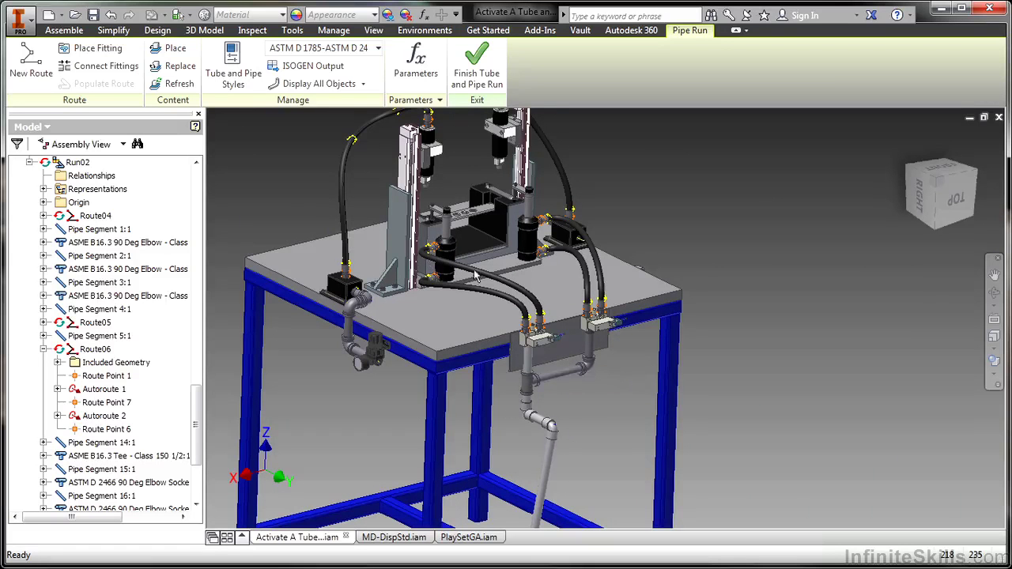
pyautogui.keyDown('shift'); pyautogui.moveTo(475, 276); pyautogui.dragTo(587, 294, button='middle'); pyautogui.keyUp('shift')
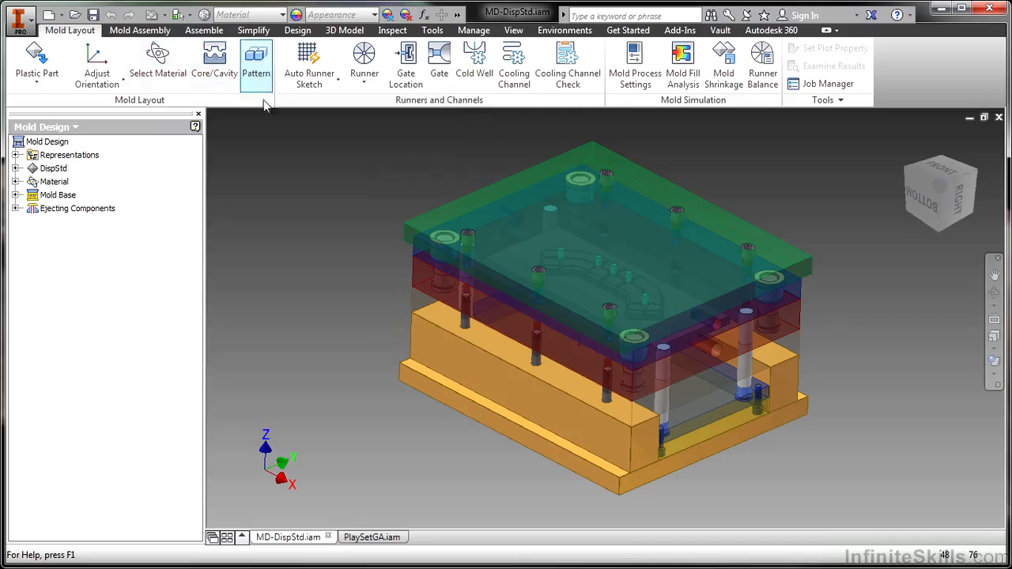
# Look through the runner, layout and mold assembly tools available for the mold design in MD-DispStd.iam
pyautogui.click(337, 85)
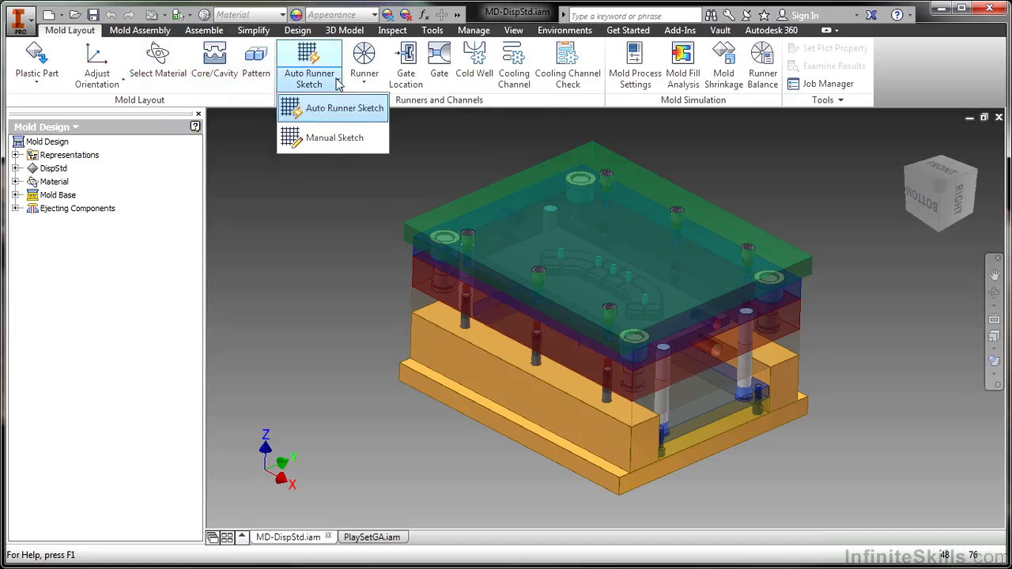
pyautogui.click(404, 127)
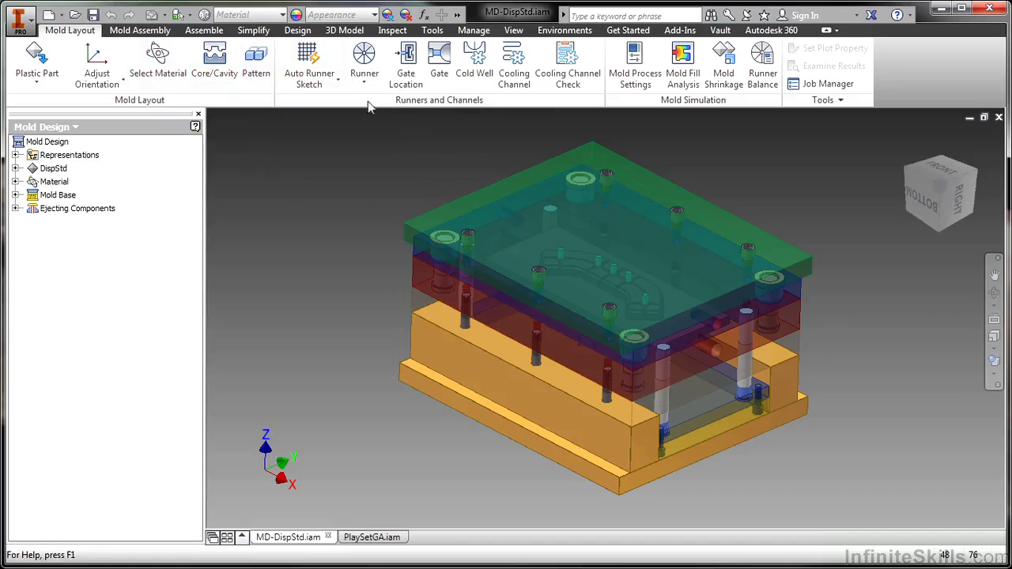
pyautogui.click(364, 83)
pyautogui.click(338, 194)
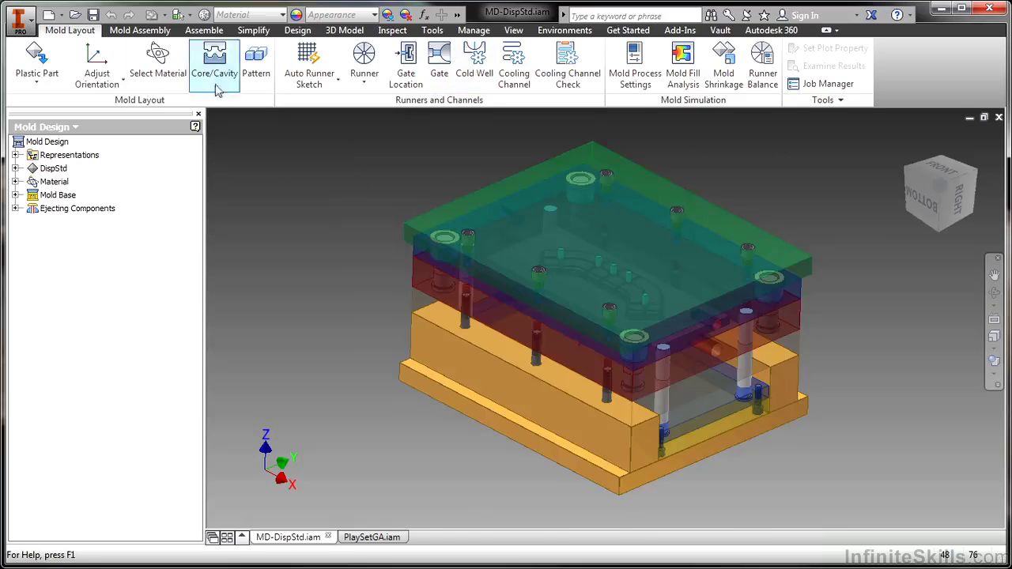
pyautogui.click(132, 30)
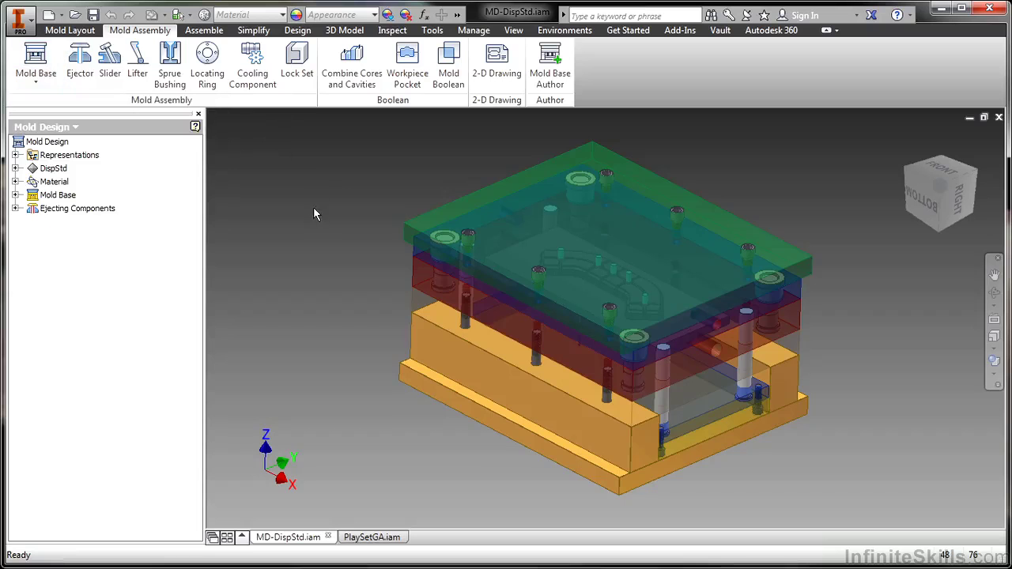
pyautogui.keyDown('shift'); pyautogui.moveTo(313, 208); pyautogui.dragTo(337, 265, button='middle'); pyautogui.keyUp('shift')
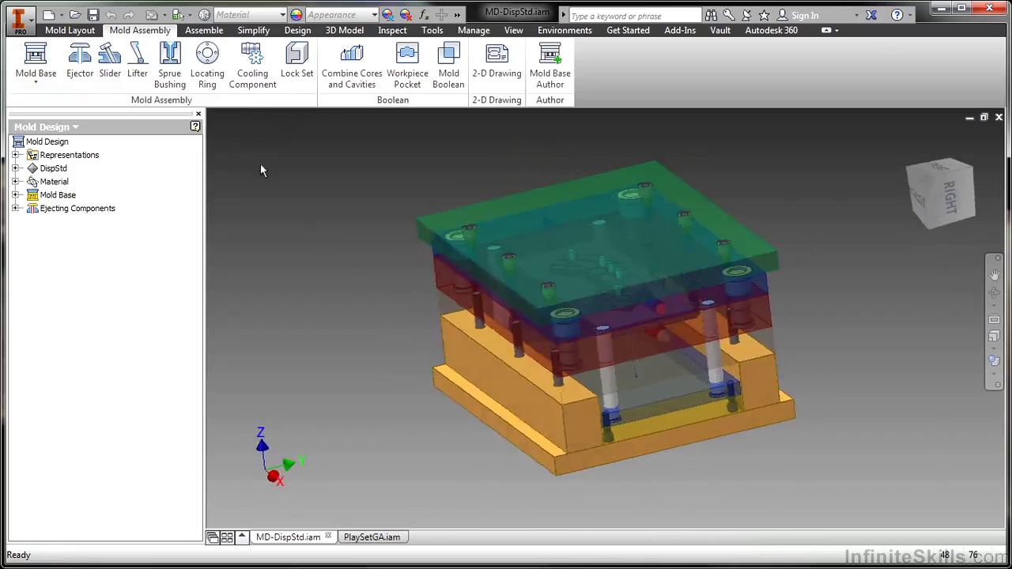
pyautogui.click(69, 30)
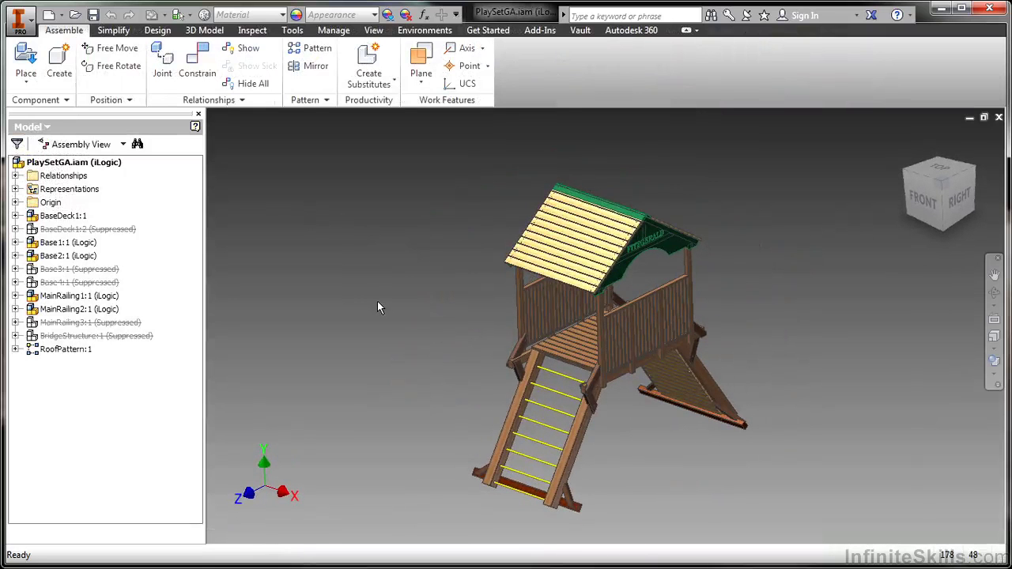
# Configure a Double Base playset: both single-base options Climbing Bars, double-base options Rock Wall and Climbing Bars, right railing Right Side Slide
pyautogui.rightClick(424, 220)
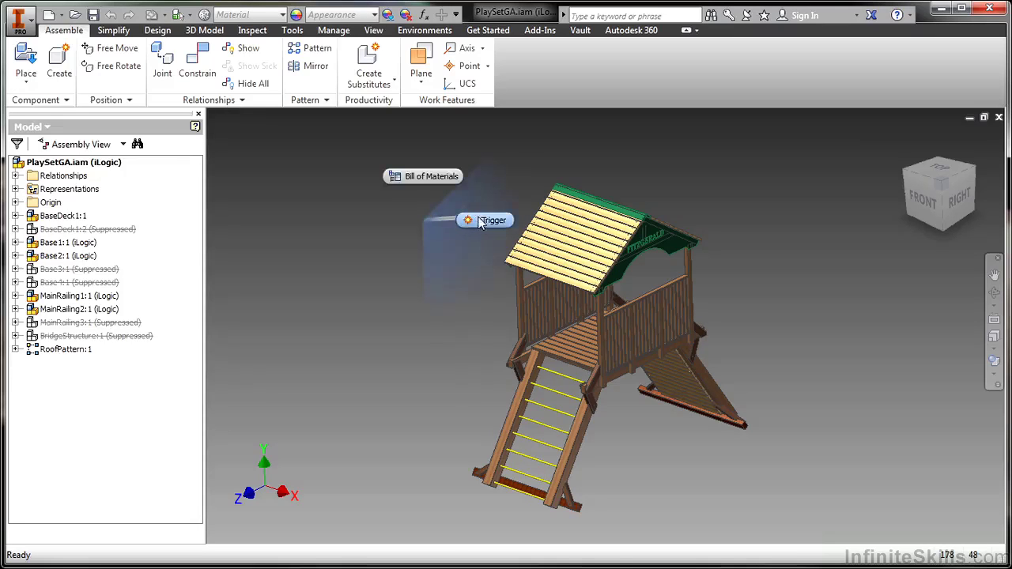
pyautogui.click(480, 217)
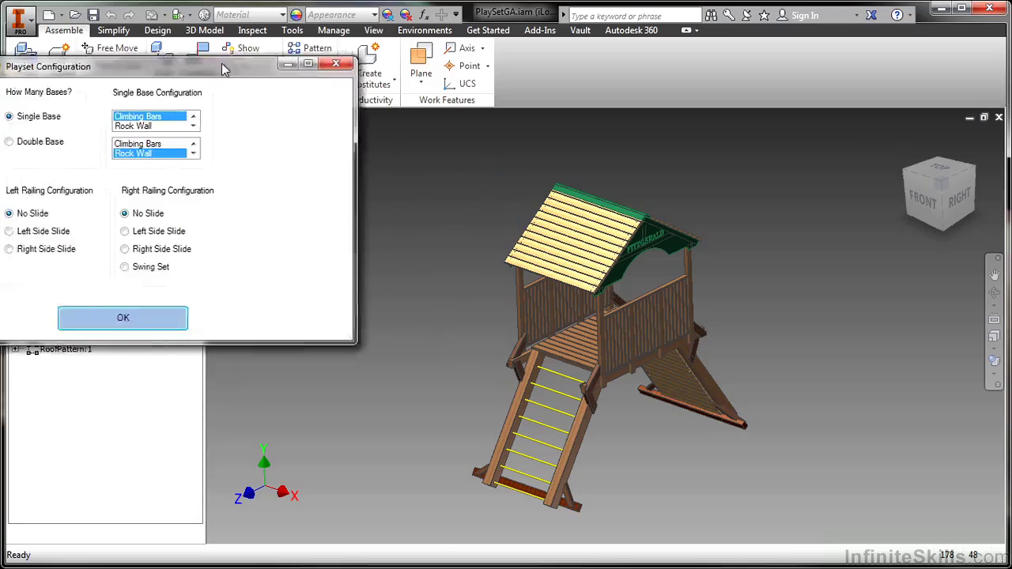
pyautogui.click(49, 128)
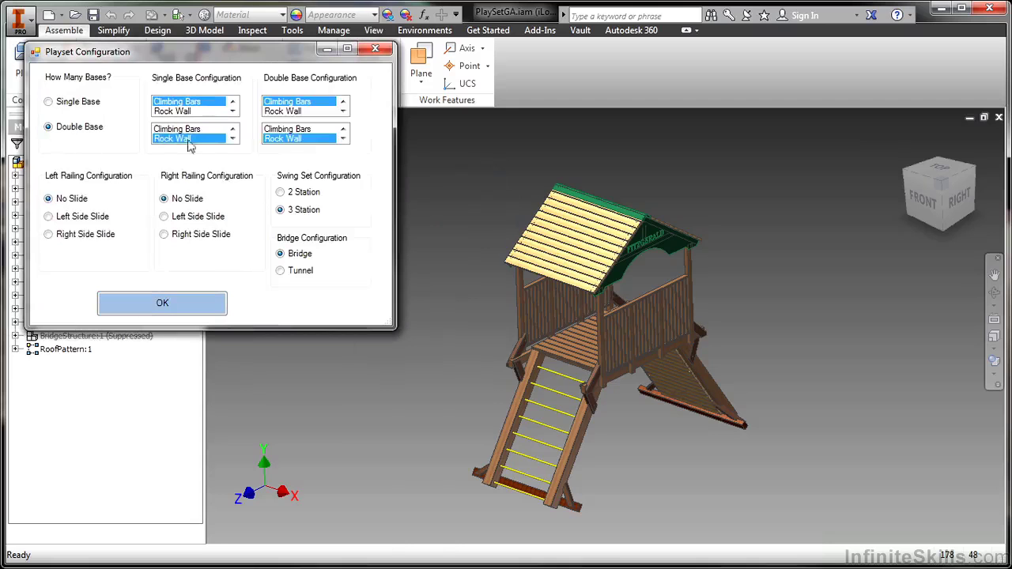
pyautogui.click(181, 130)
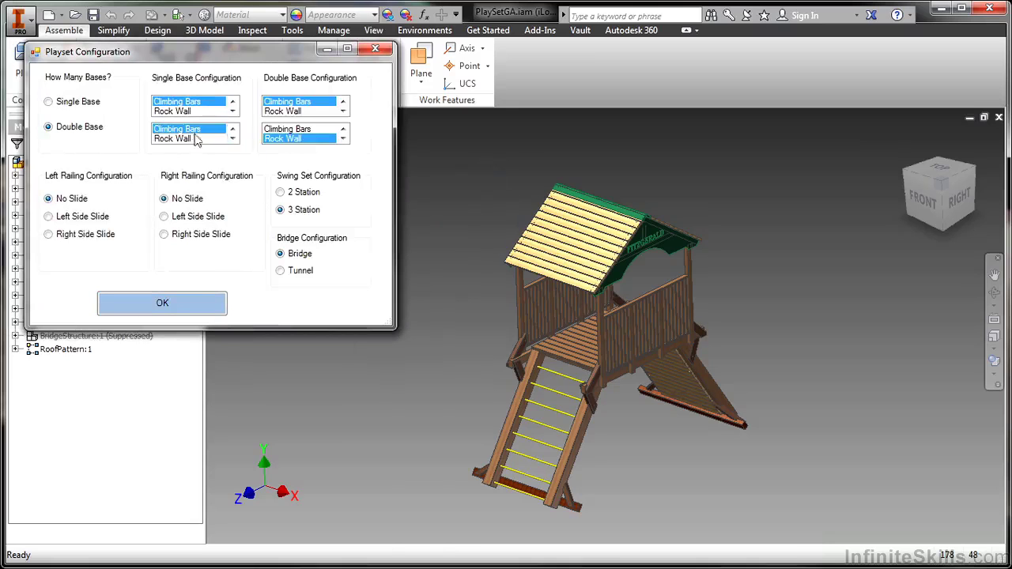
pyautogui.click(285, 111)
pyautogui.click(273, 129)
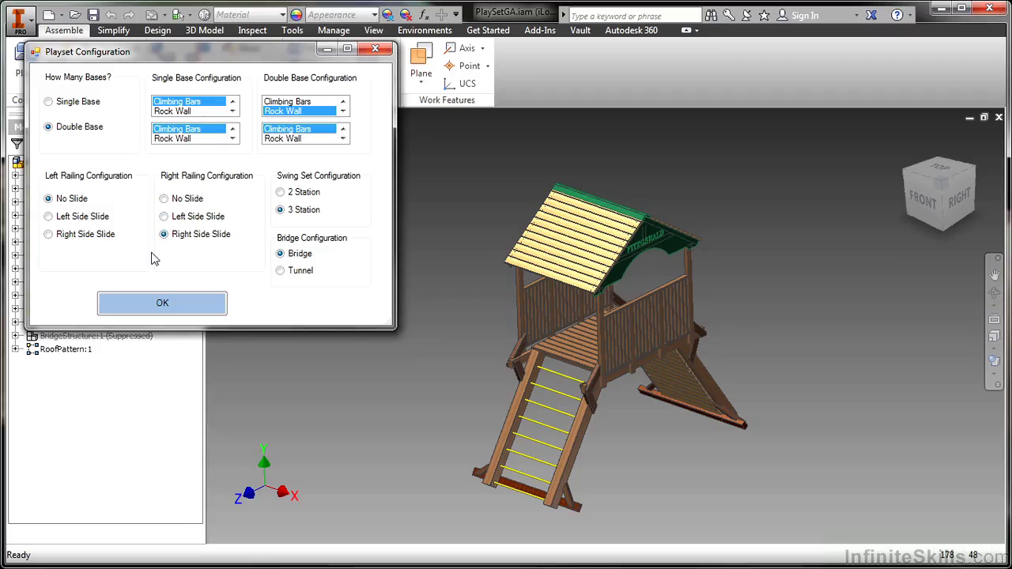
# Apply the playset configuration, dismiss the rule error, and inspect the whole double-base playset
pyautogui.click(146, 304)
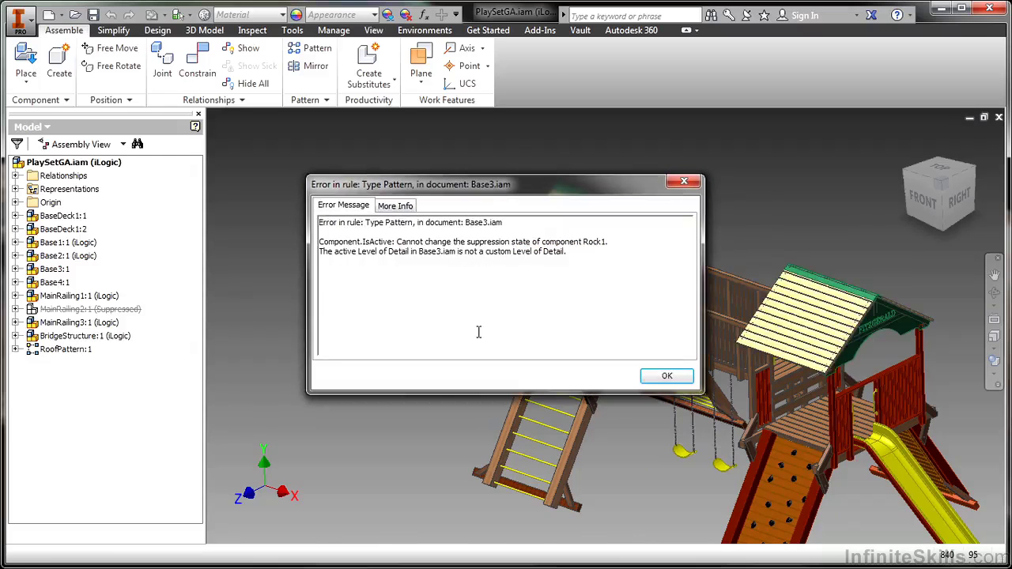
pyautogui.click(657, 378)
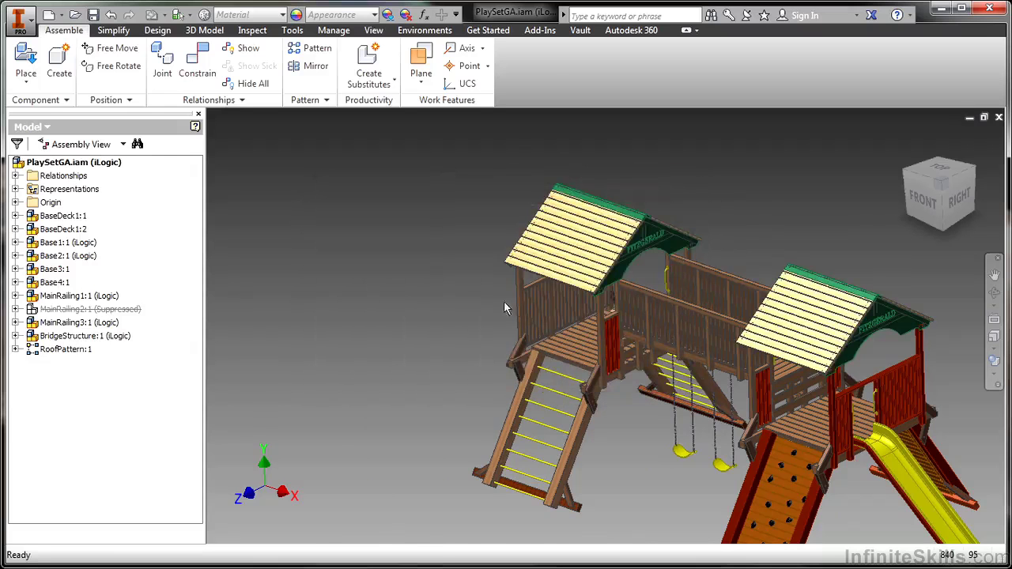
pyautogui.click(941, 185)
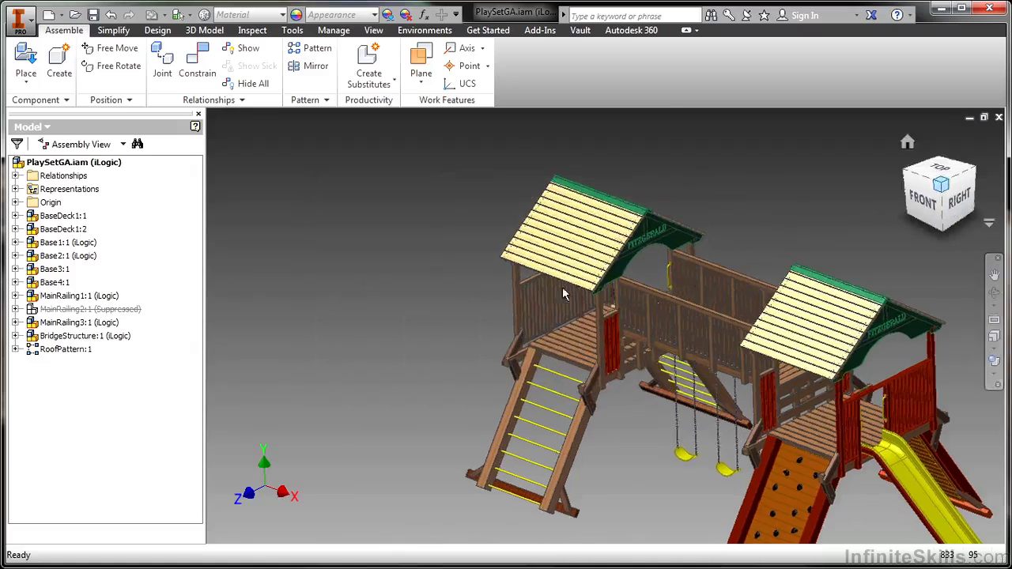
pyautogui.scroll(2, 666, 382)
pyautogui.scroll(-3, 351, 296)
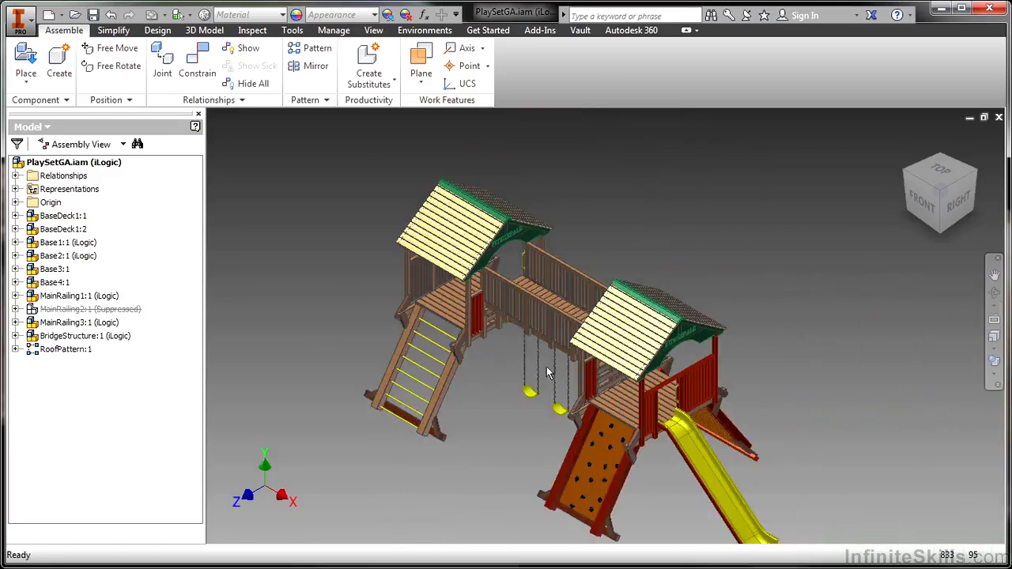
pyautogui.moveTo(532, 367); pyautogui.dragTo(482, 322, button='middle')
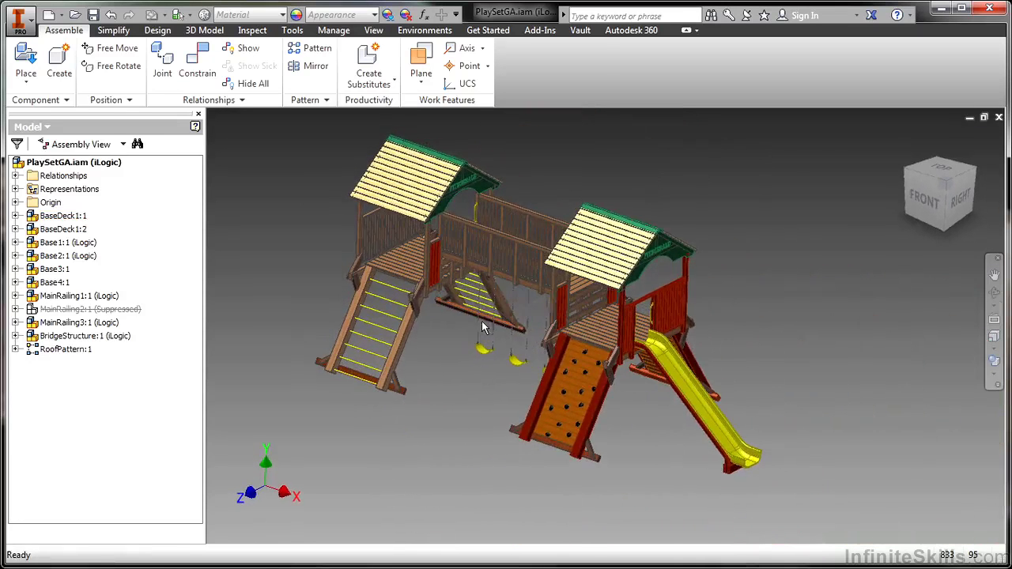